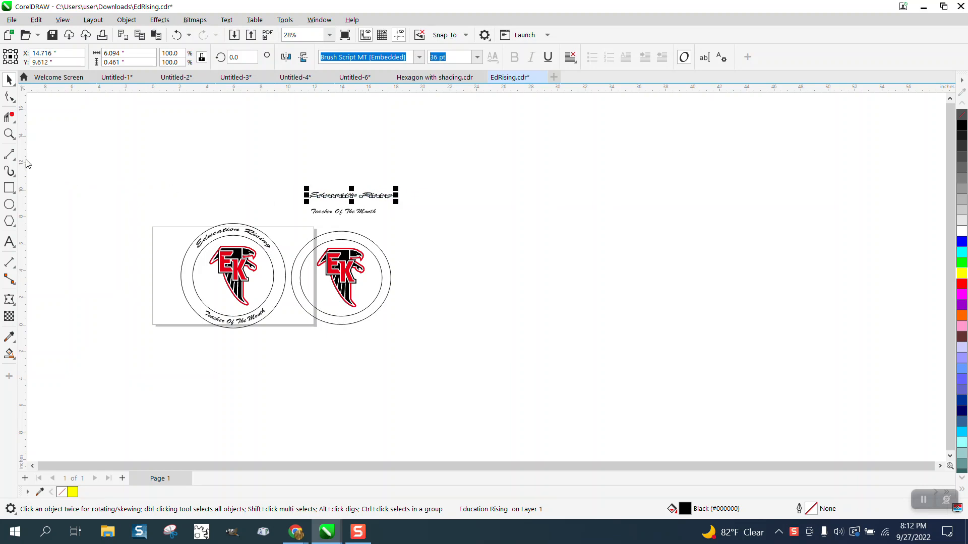
Move the EK logo out of the circles without text into the empty space beside them.
left_click(9, 134)
left_click_drag(299, 178, 425, 341)
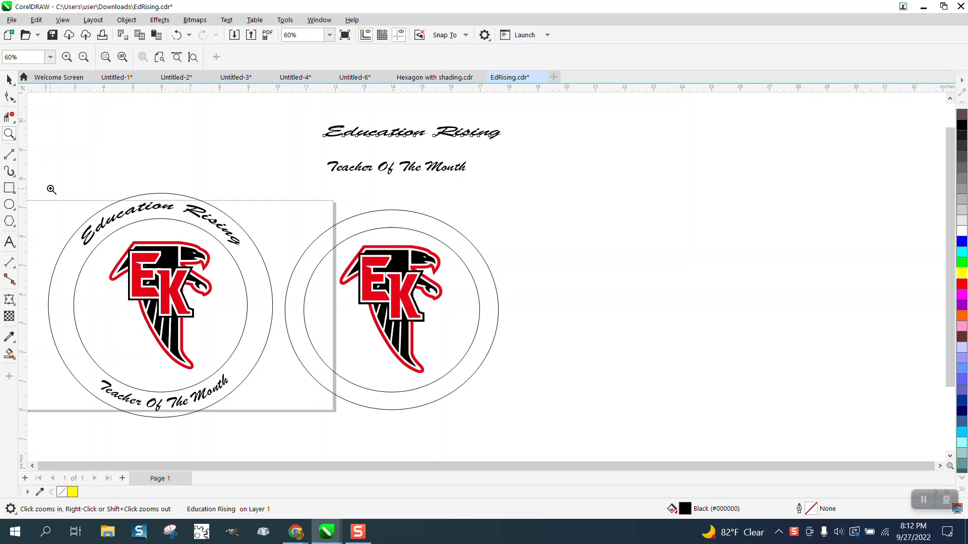
left_click_drag(41, 180, 316, 427)
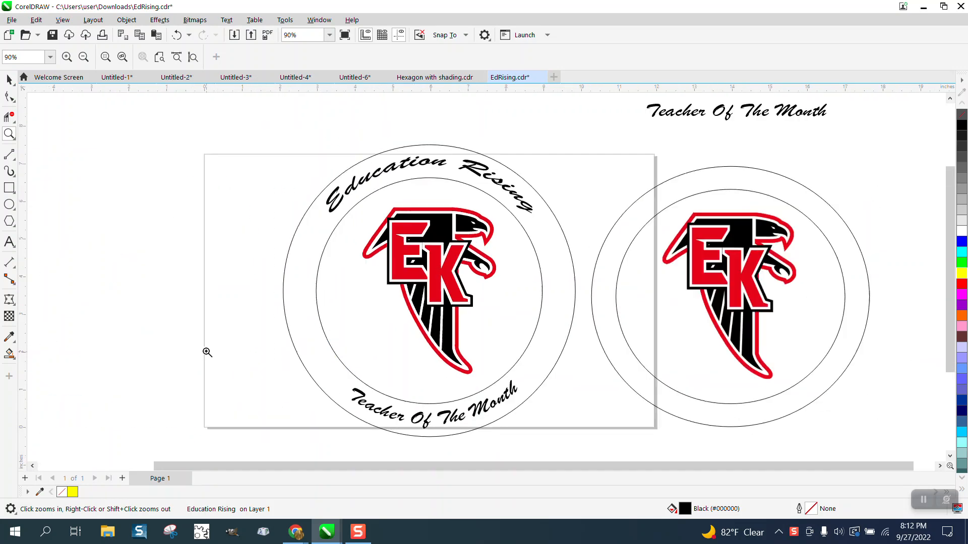
scroll(191, 334, "down", 1)
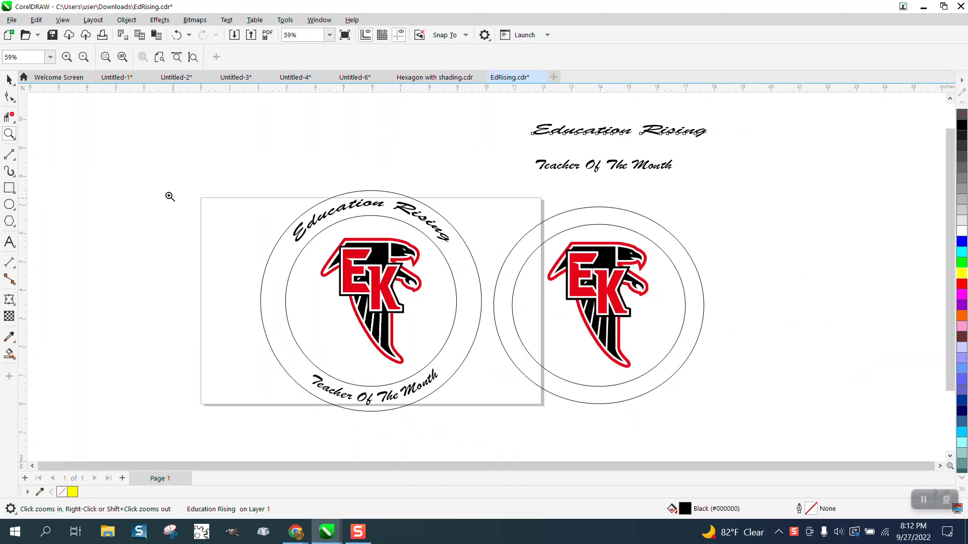
left_click(10, 81)
left_click(633, 216)
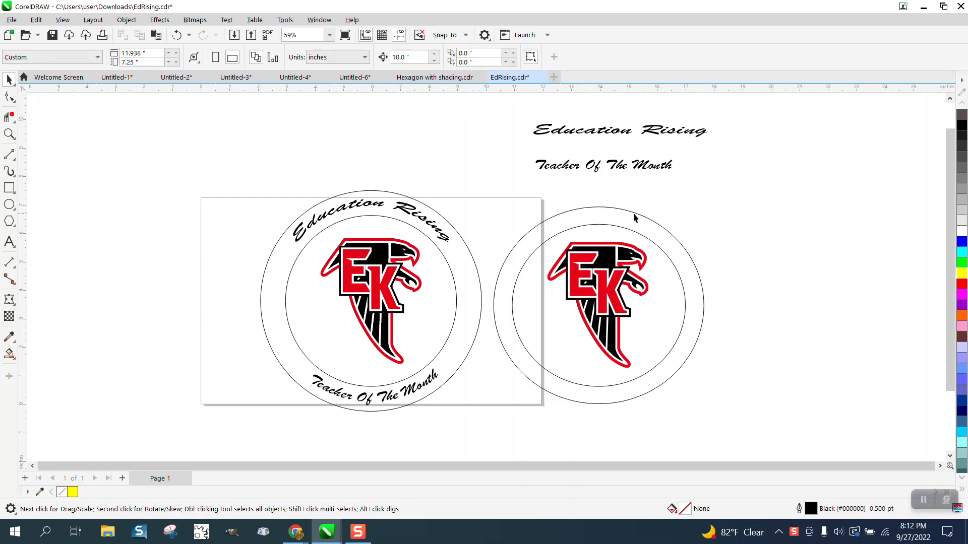
left_click(622, 210)
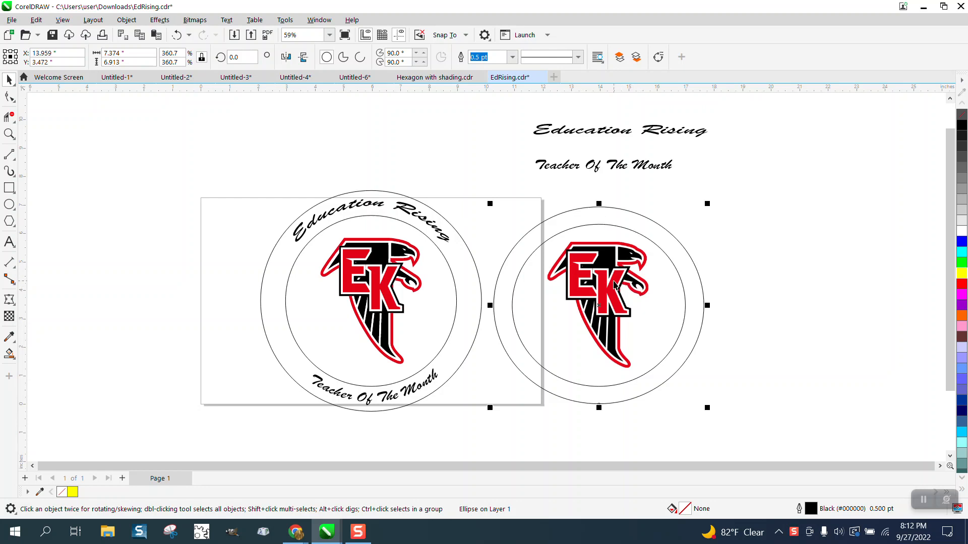
mouse_move(620, 285)
left_mouse_down()
mouse_move(849, 276)
mouse_move(800, 276)
left_mouse_up()
Draw a rectangle about 5.5 by 5.8 inches over the moved EK logo and fill it with yellow.
left_click(9, 188)
mouse_move(713, 220)
left_mouse_down()
mouse_move(757, 298)
mouse_move(870, 385)
left_mouse_up()
left_click(962, 273)
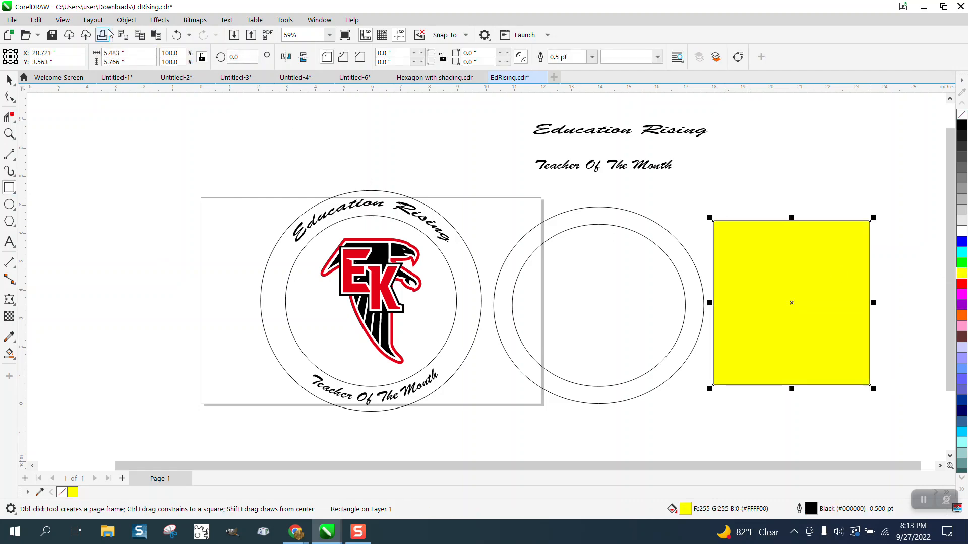
Send the yellow rectangle behind the EK logo to check the logo's background, and delete the rectangle.
left_click(128, 23)
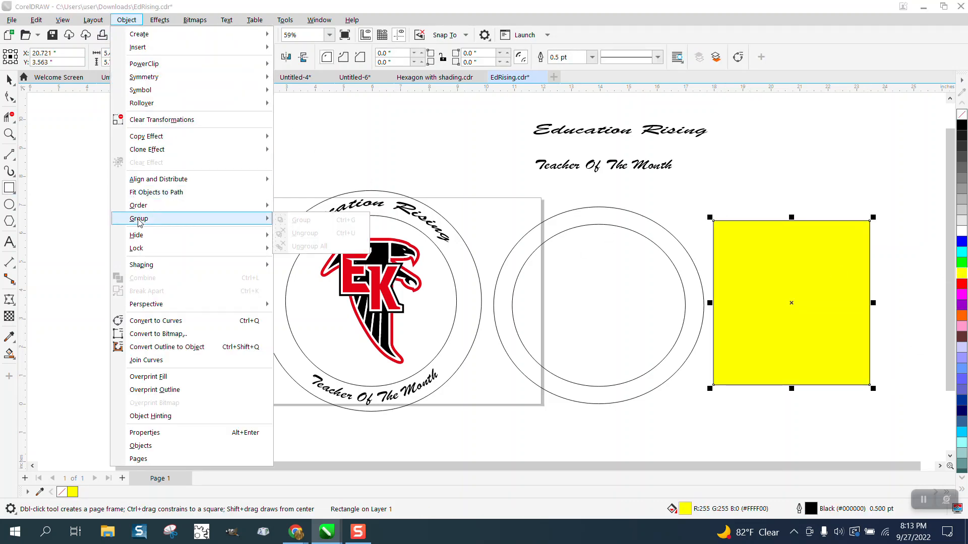
mouse_move(139, 208)
left_click(285, 221)
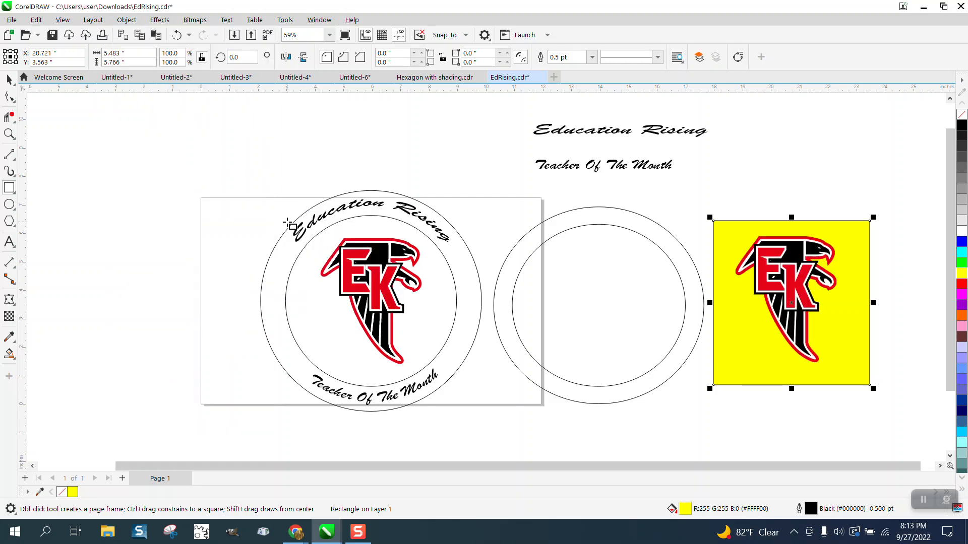
key("space")
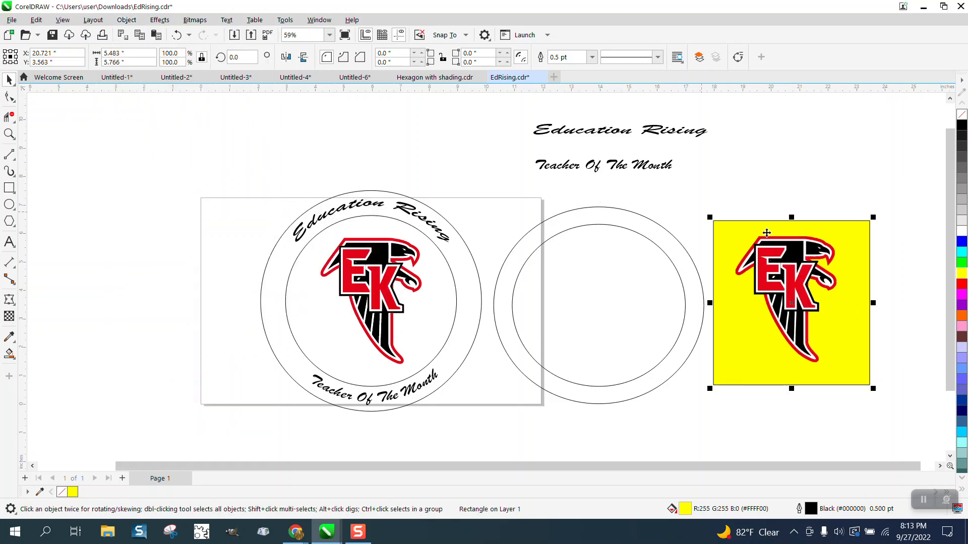
key("Delete")
Trace the loose EK logo bitmap with the Clipart outline trace and move the traced group off the original.
left_click_drag(817, 276, 780, 238)
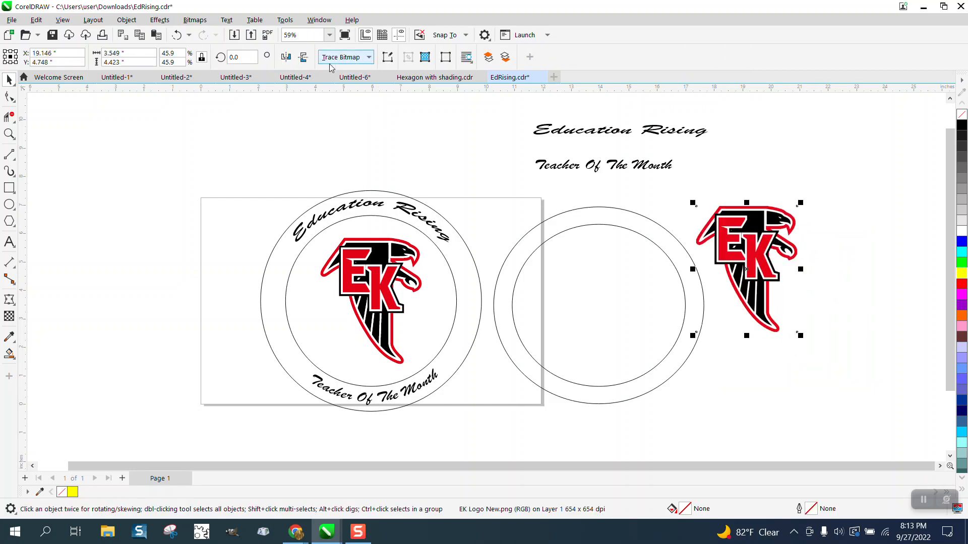
left_click(370, 60)
mouse_move(358, 99)
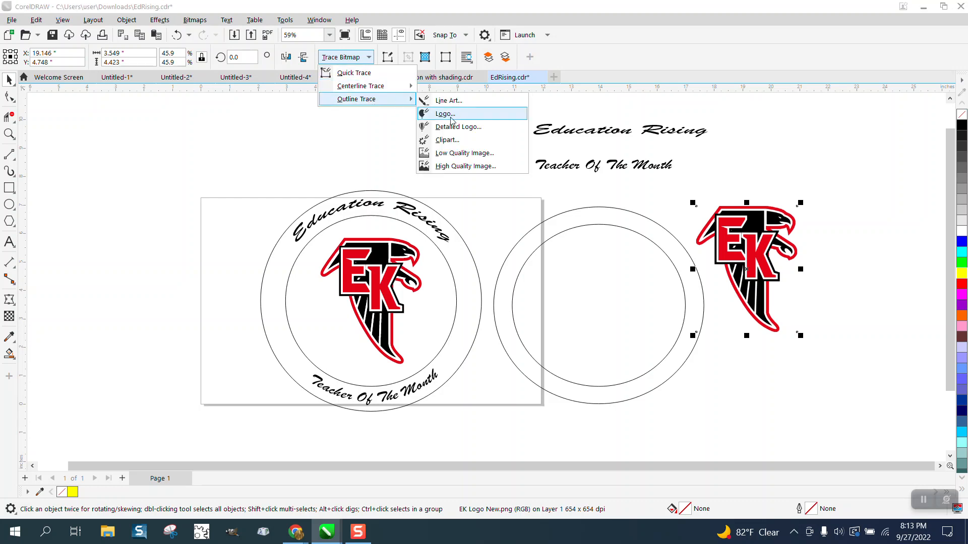
left_click(439, 140)
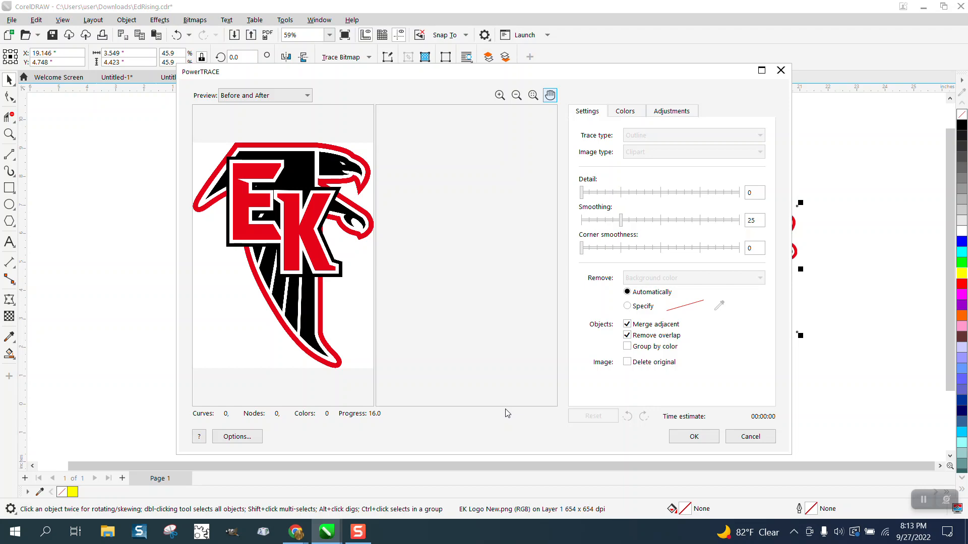
left_click(692, 435)
mouse_move(746, 257)
left_mouse_down()
mouse_move(846, 342)
mouse_move(861, 262)
mouse_move(761, 317)
mouse_move(745, 254)
mouse_move(760, 292)
mouse_move(766, 281)
left_mouse_up()
mouse_move(843, 263)
left_mouse_down()
mouse_move(863, 305)
mouse_move(776, 328)
mouse_move(612, 304)
mouse_move(754, 327)
left_mouse_up()
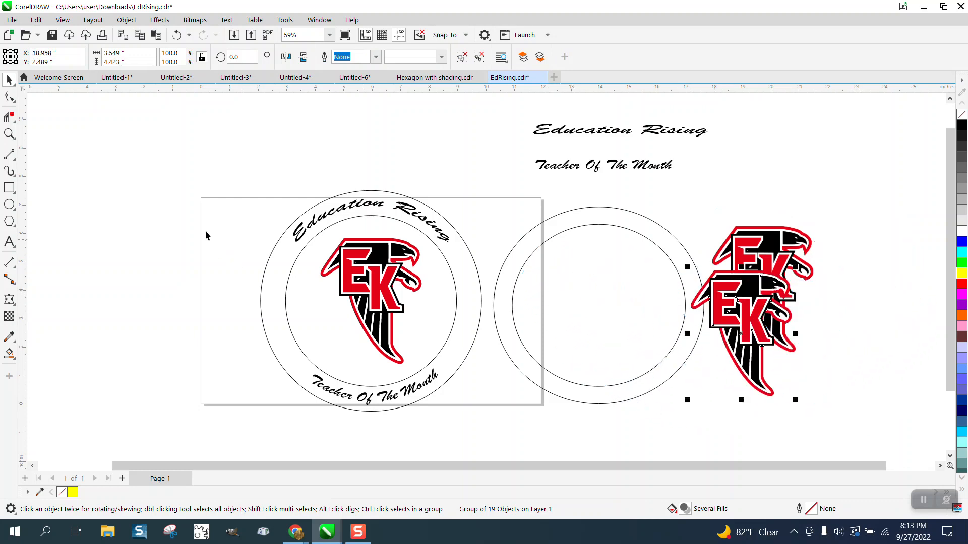
Shift the finished lettered design 10 inches left off the page and centre the empty outer circle on the page.
left_click_drag(218, 187, 496, 415)
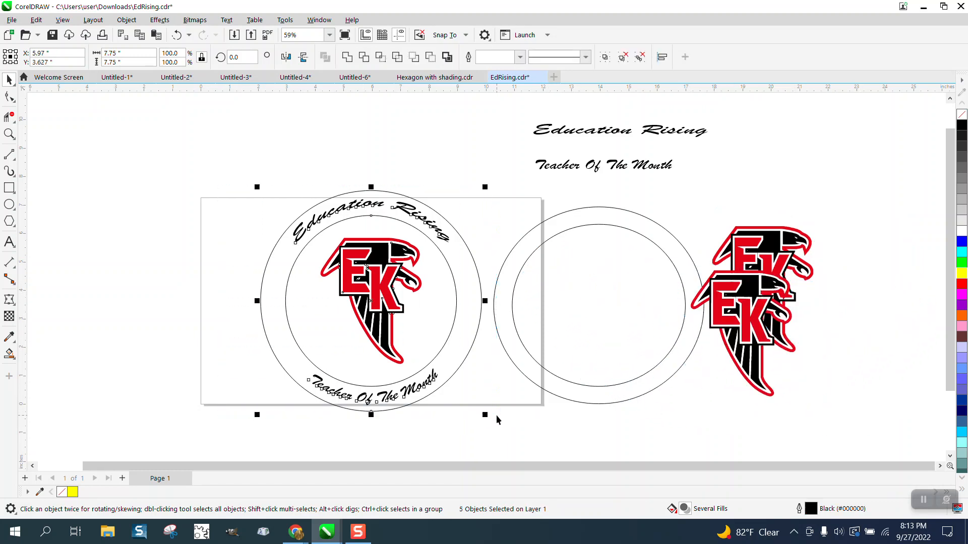
key("Left")
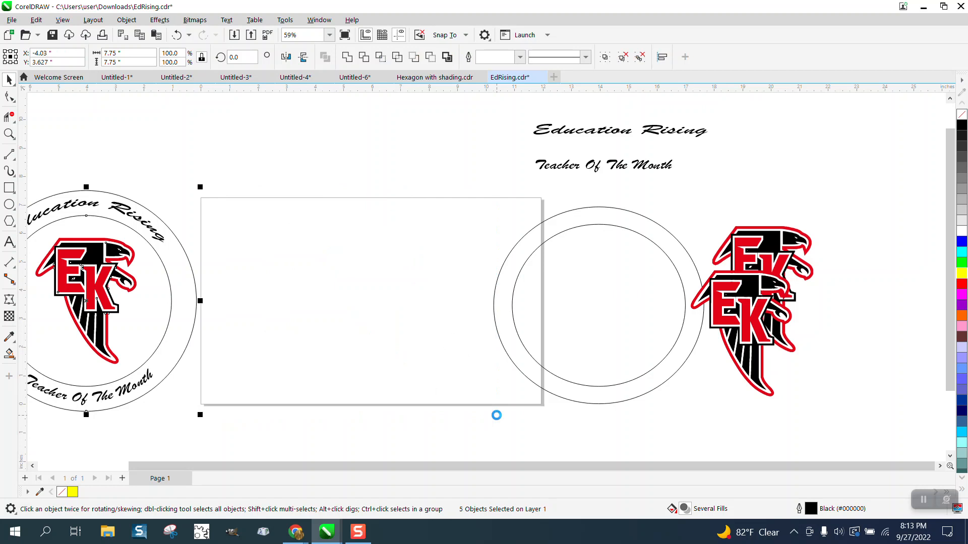
left_click(507, 259)
key("p")
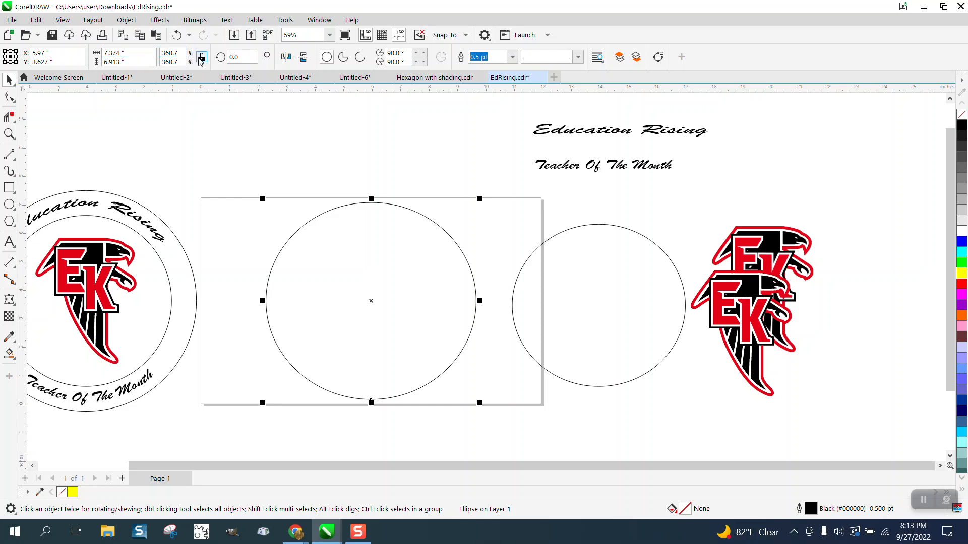
Set the outer circle's width and height to 7.5 inches each with the ratio unlocked.
left_click(126, 53)
type("7")
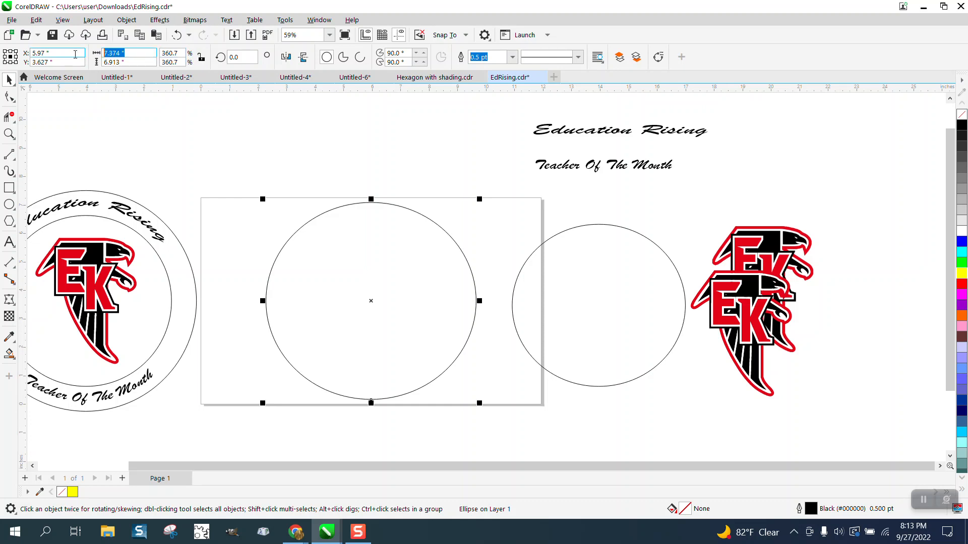
type(".5")
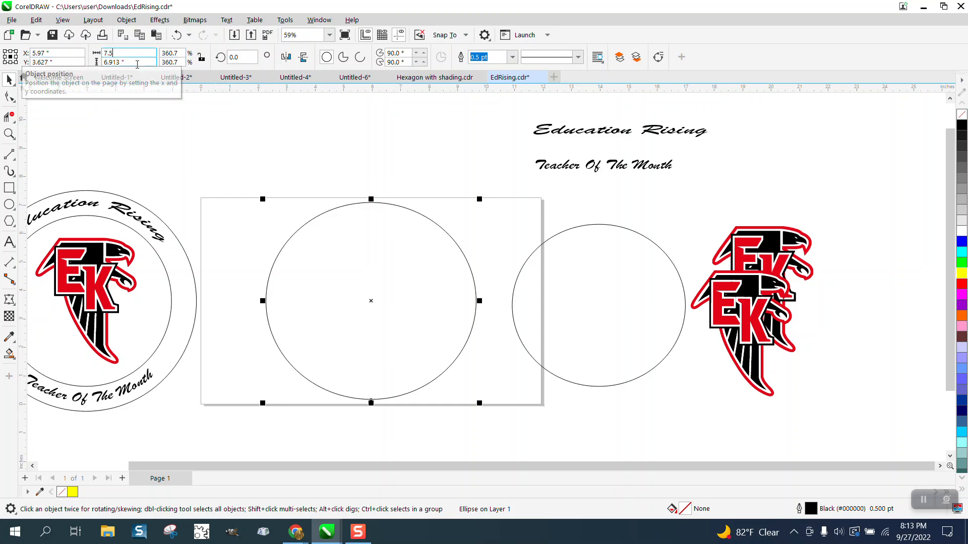
key("Tab")
key("BackSpace")
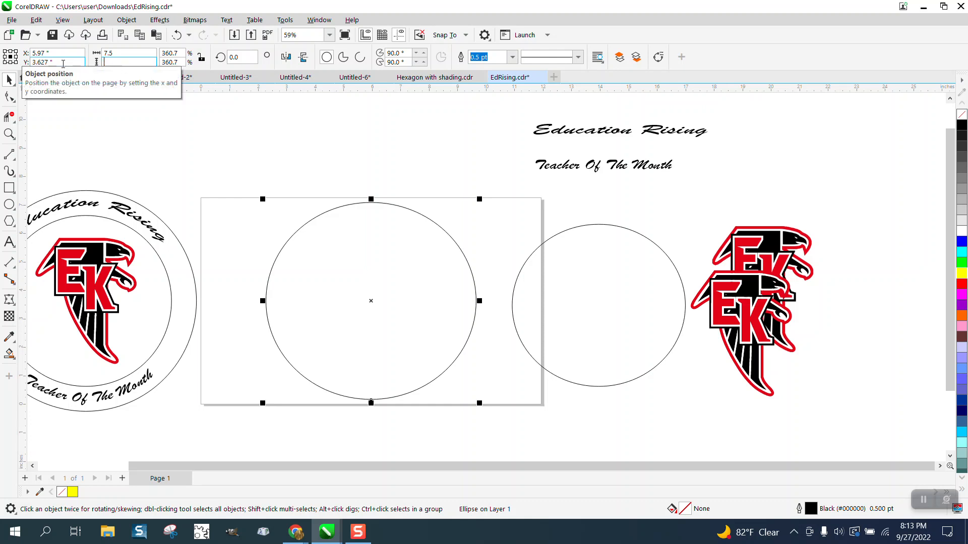
type("7.5")
key("Return")
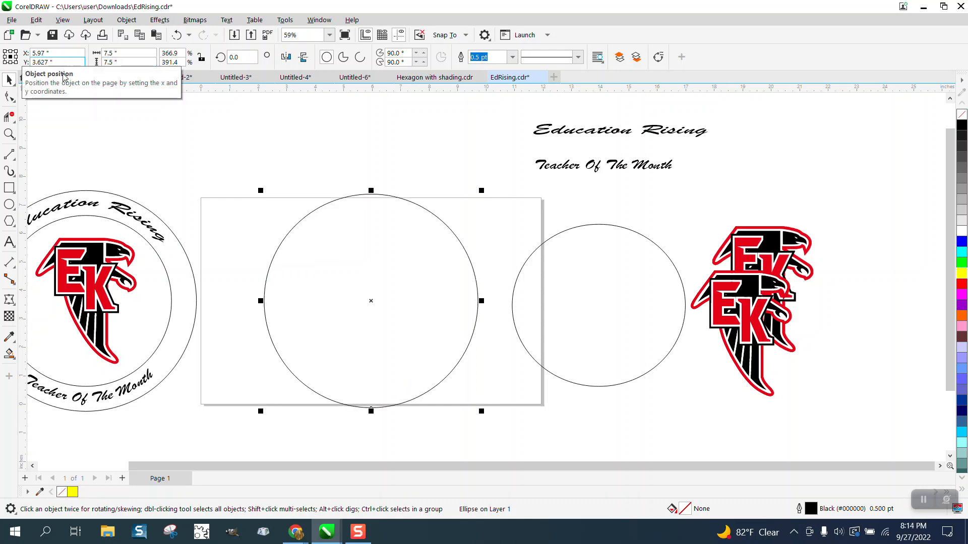
Centre the inner circle on the page and set its width and height to 6 inches each.
left_click(560, 323)
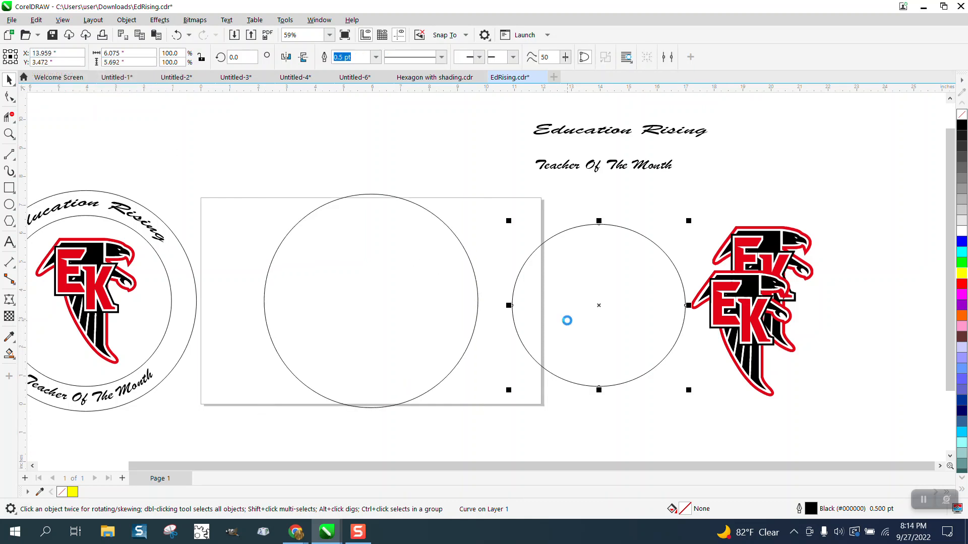
key("p")
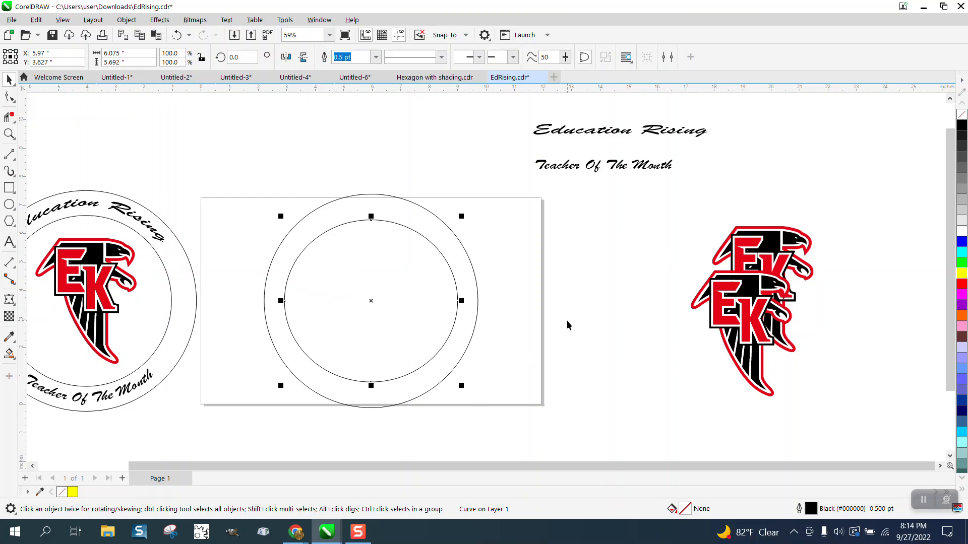
double_click(130, 54)
type("6")
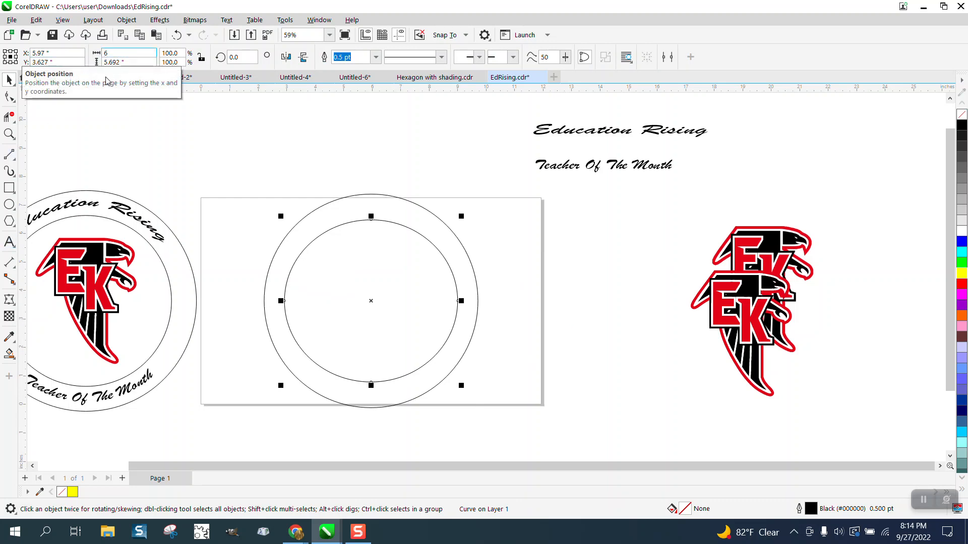
key("Tab")
type("6")
key("Return")
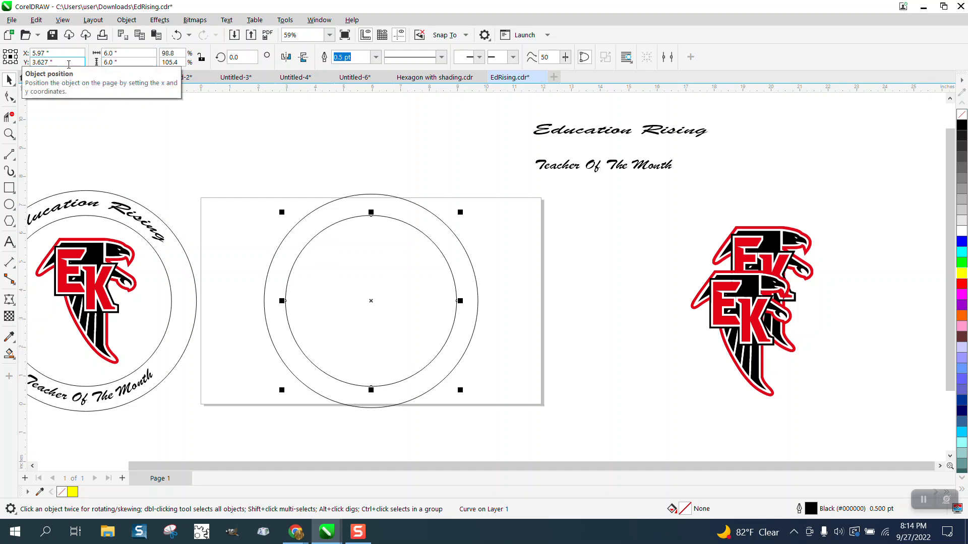
Duplicate the 7.5-inch outer circle in place and set the copy's width to 6.875 inches.
left_click(349, 170)
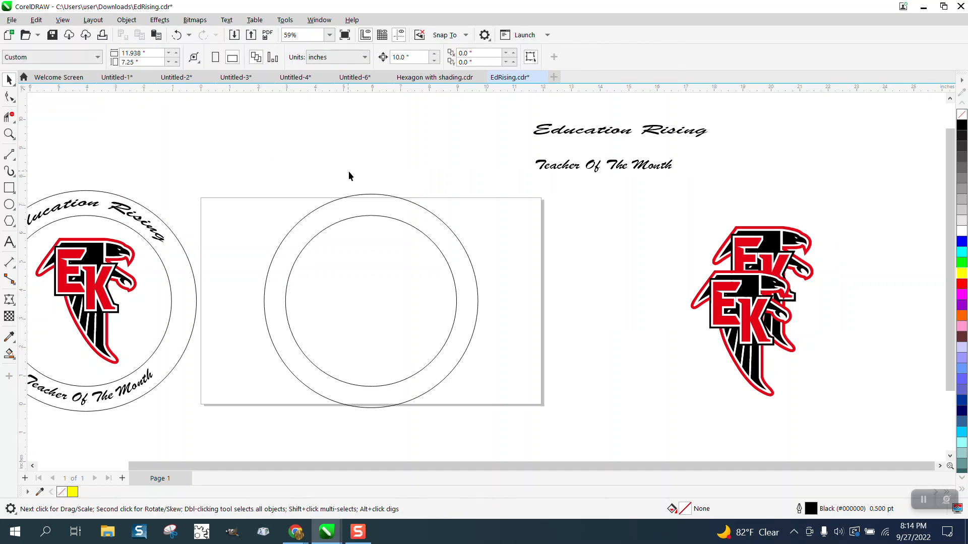
left_click(367, 195)
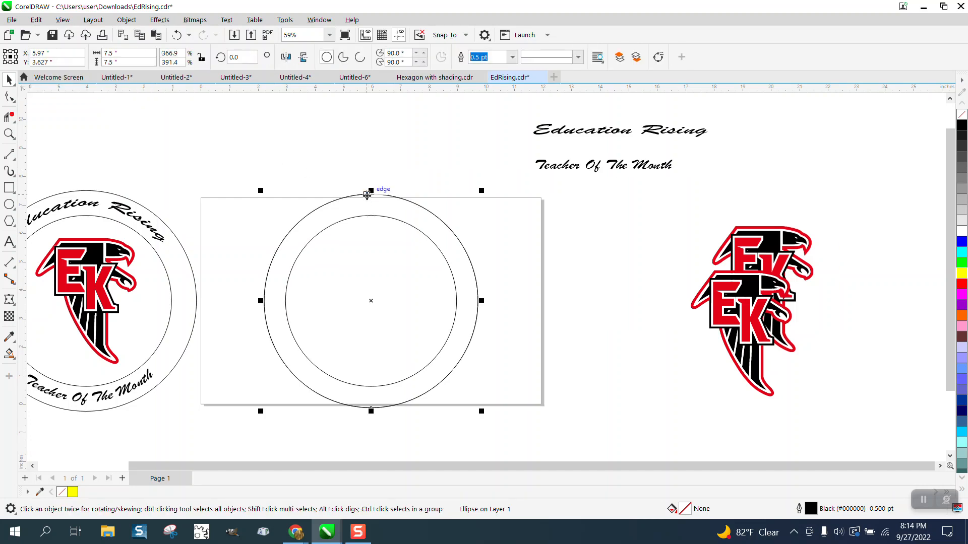
left_click_drag(127, 53, 55, 53)
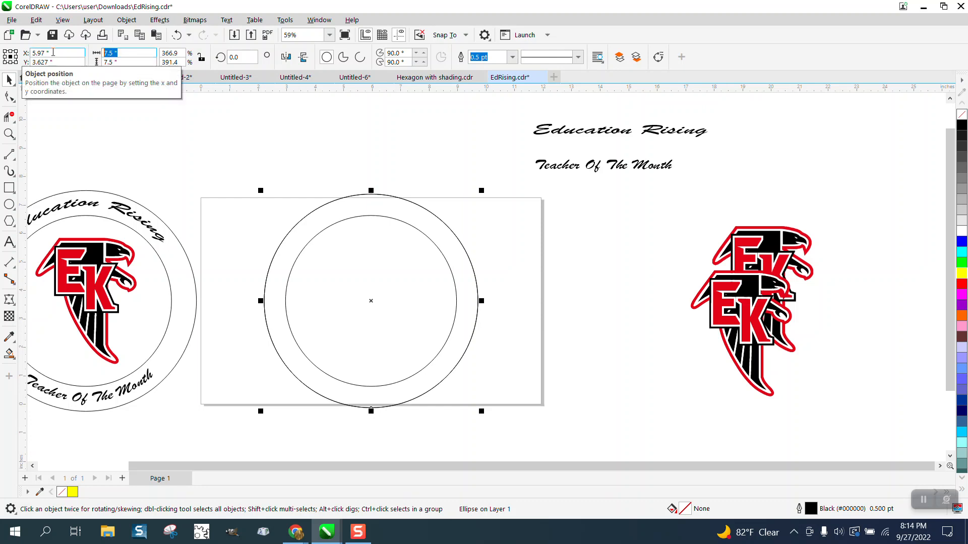
type("6.875")
key("Return")
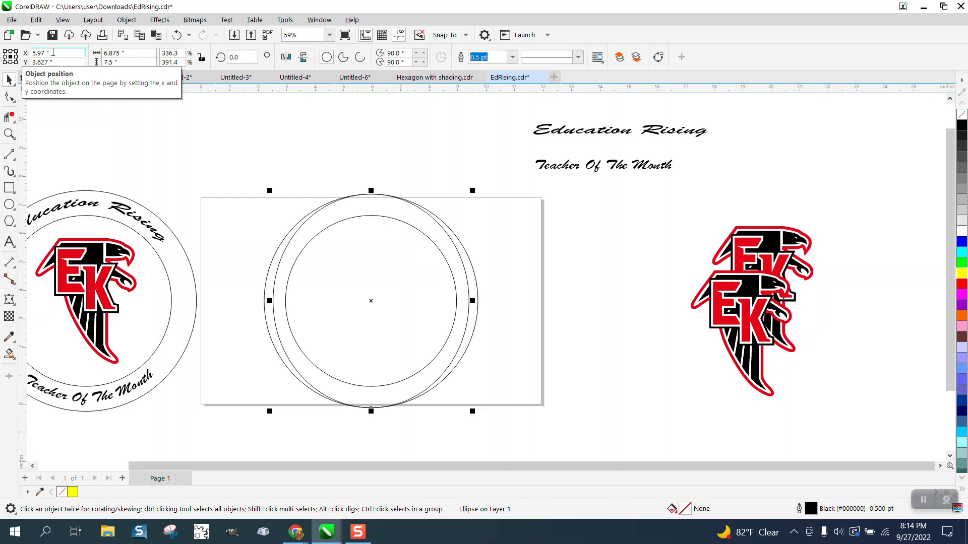
Undo the width-only change and resize the copied circle to 6.875 inches with the ratio locked.
left_click(176, 34)
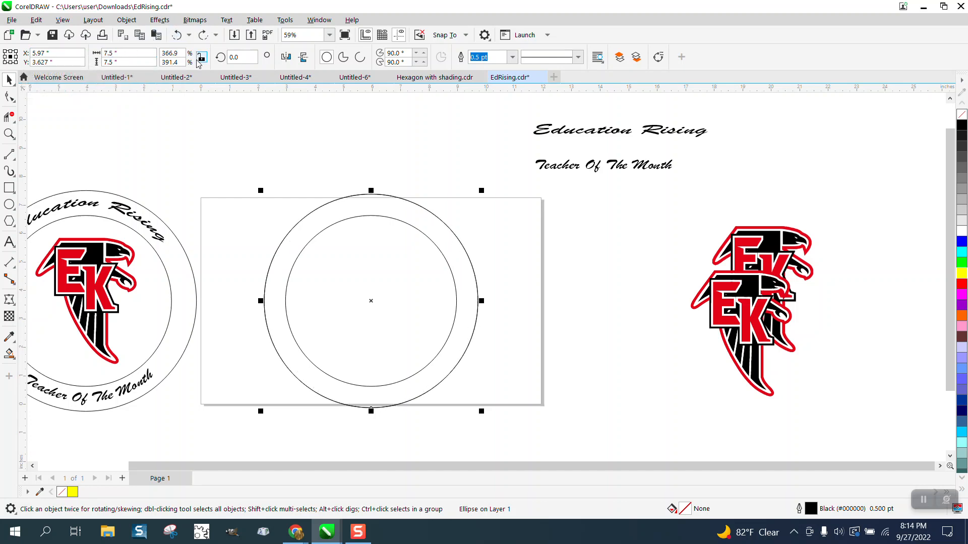
left_click(202, 58)
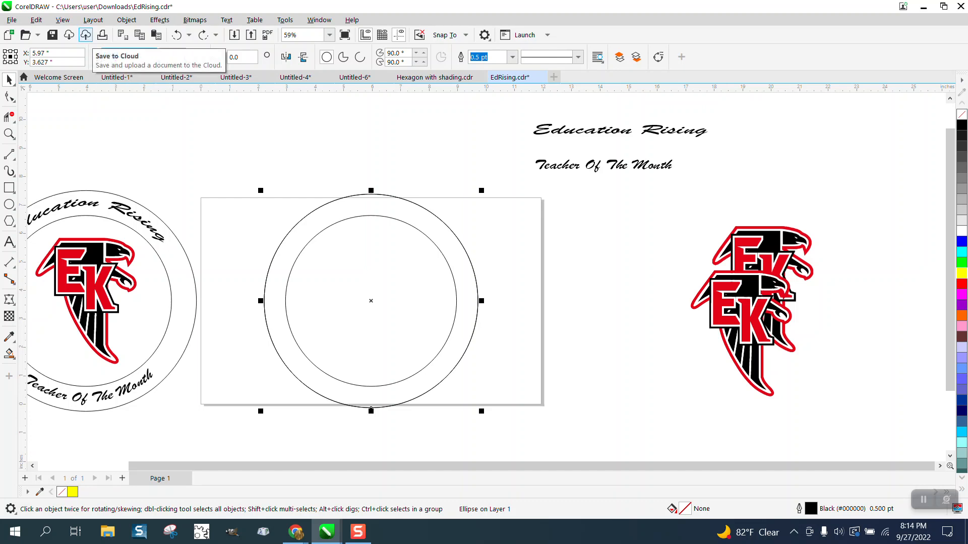
key("Return")
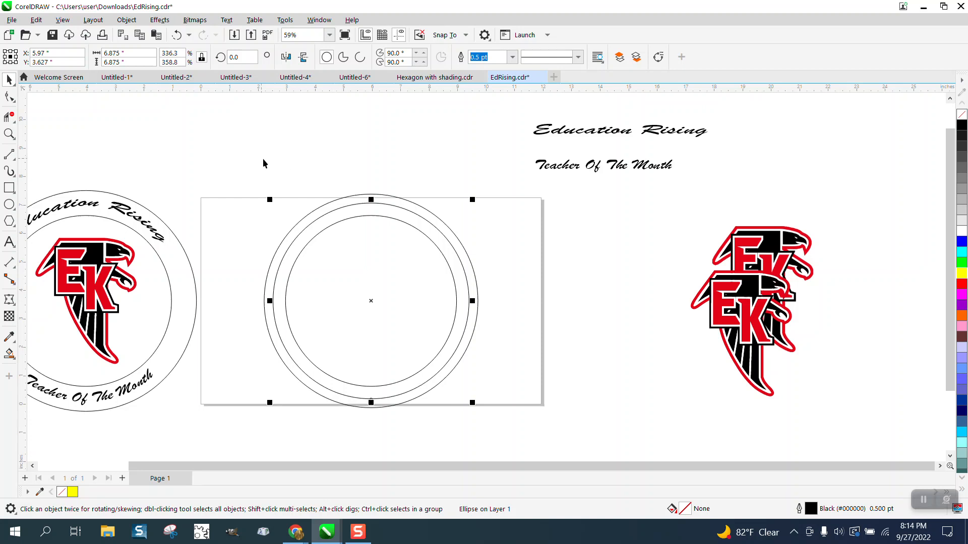
Resize the outermost circle to 7.75 inches in width and height with the ratio locked.
left_click(338, 181)
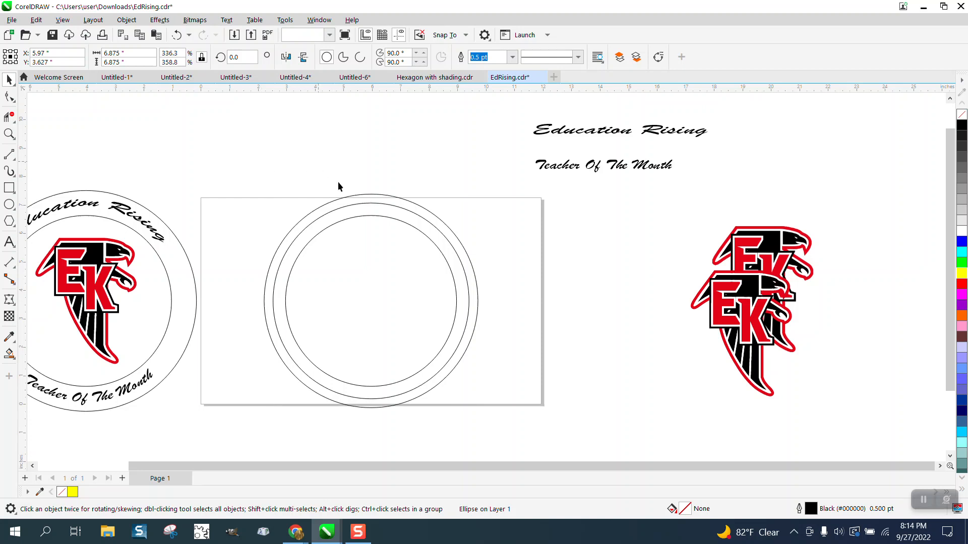
left_click(364, 207)
left_click(371, 197)
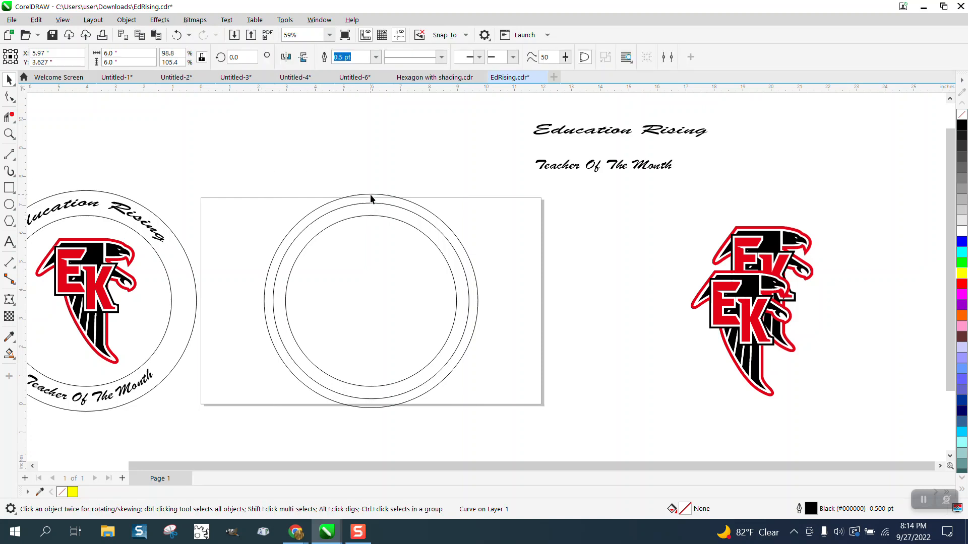
left_click(356, 193)
left_click(126, 53)
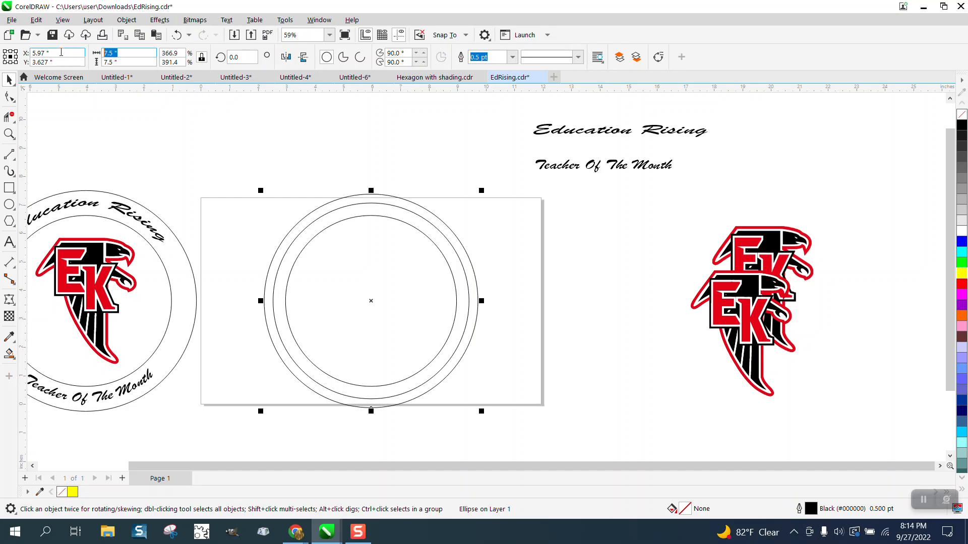
type("7.")
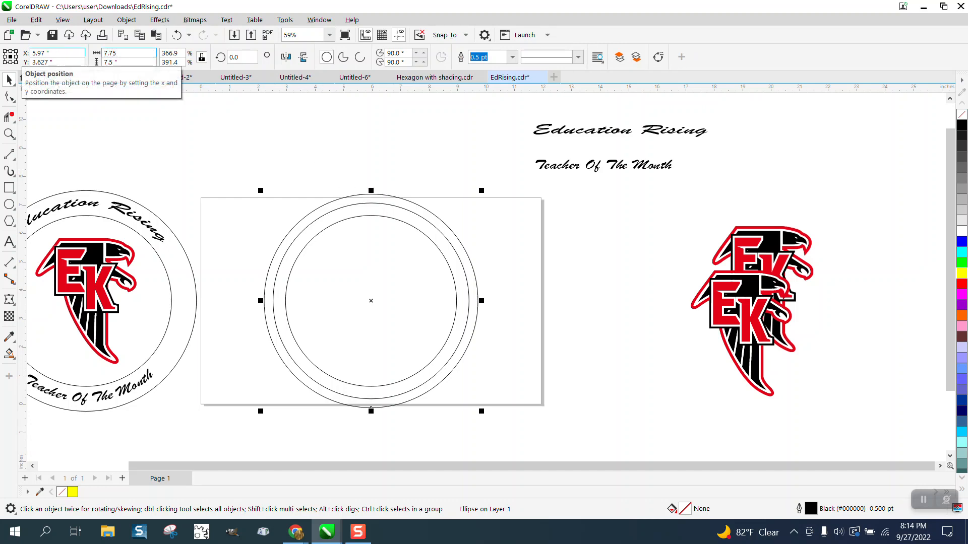
key("Return")
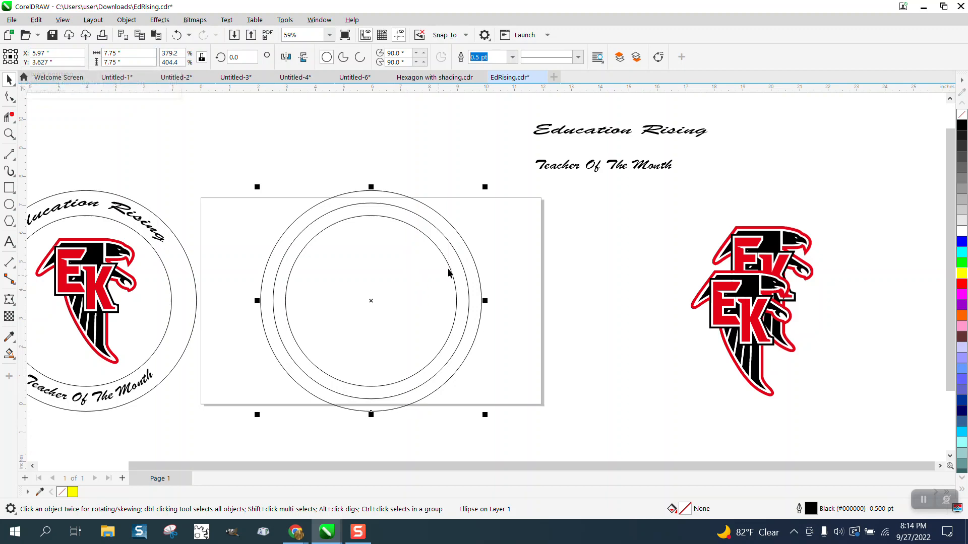
Separate the two overlapping EK logos, moving one far right of the page and the other above the finished sample design.
scroll(466, 256, "down", 1)
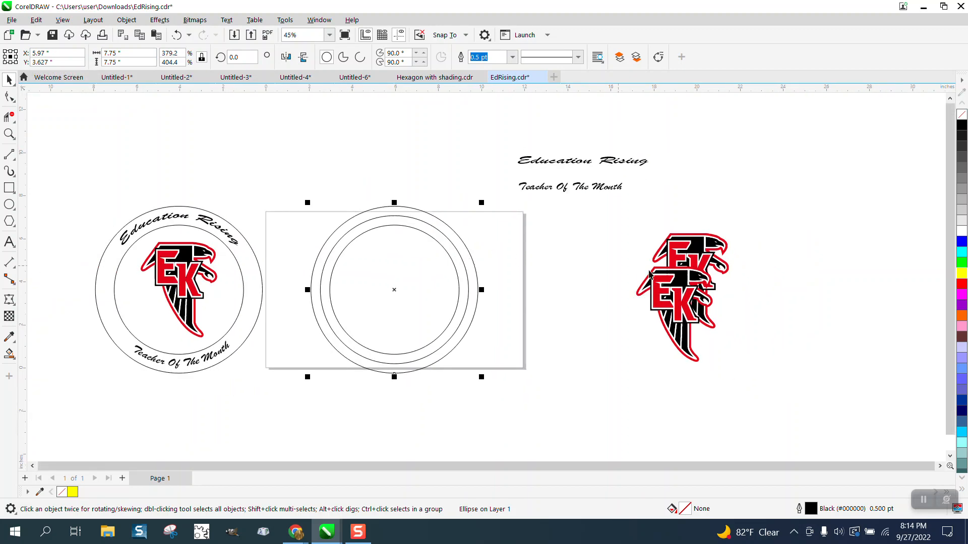
left_click_drag(676, 313, 851, 170)
left_click_drag(708, 275, 101, 145)
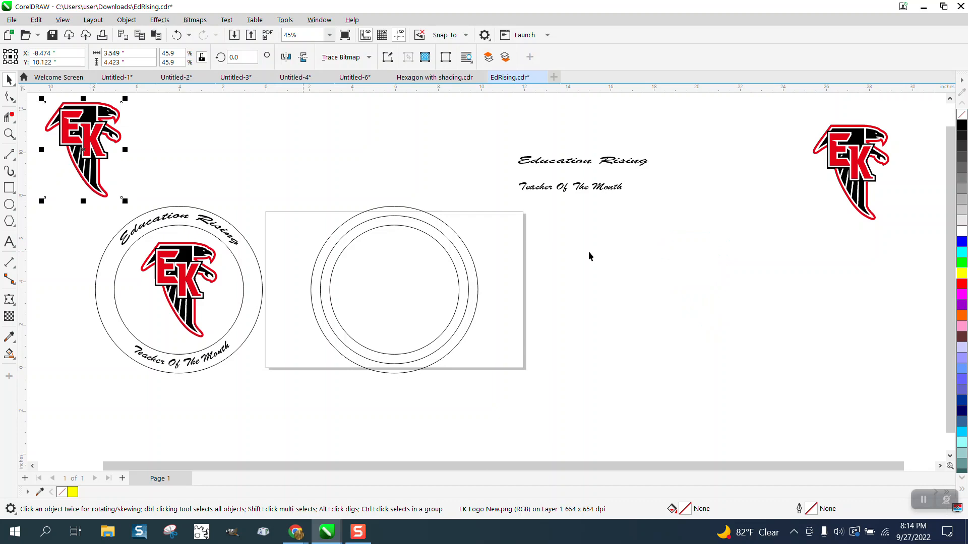
Move the 6.875-inch circle 10 inches right, then place "Education Rising" above it and "Teacher Of The Month" below it.
left_click(468, 278)
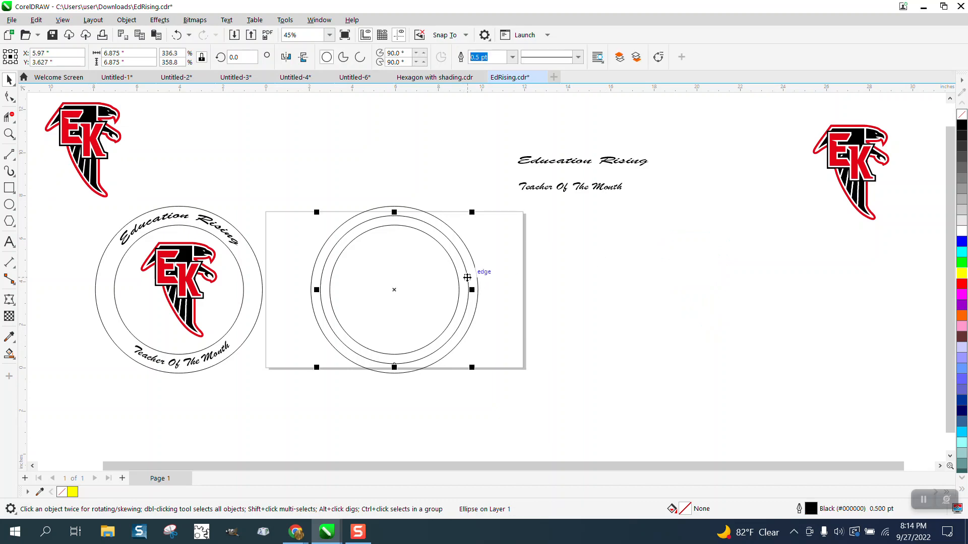
key("shift+Right")
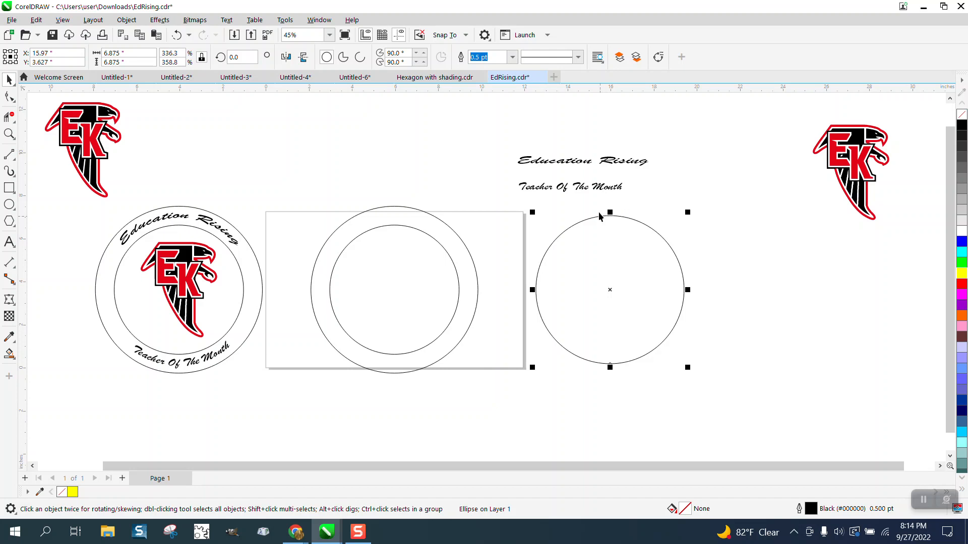
left_click_drag(593, 162, 669, 393)
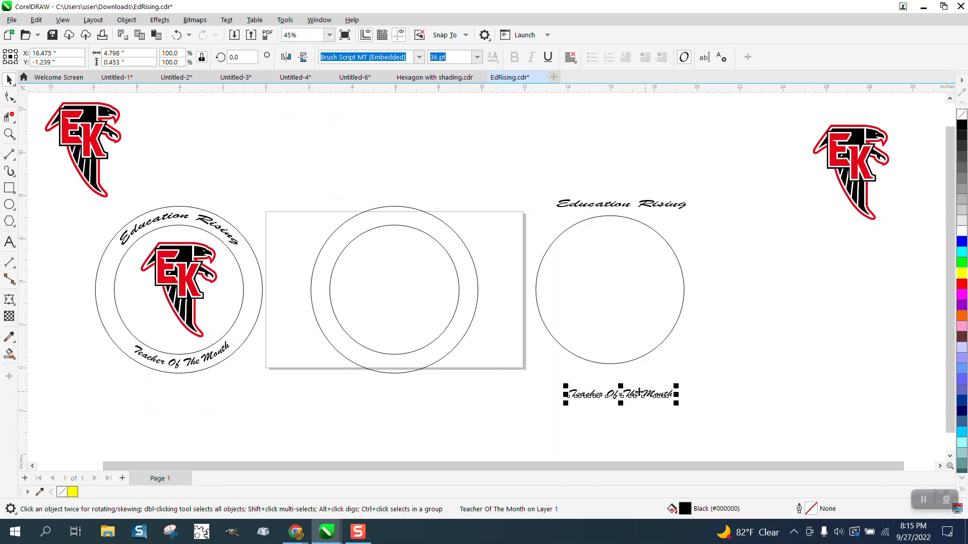
left_click(9, 134)
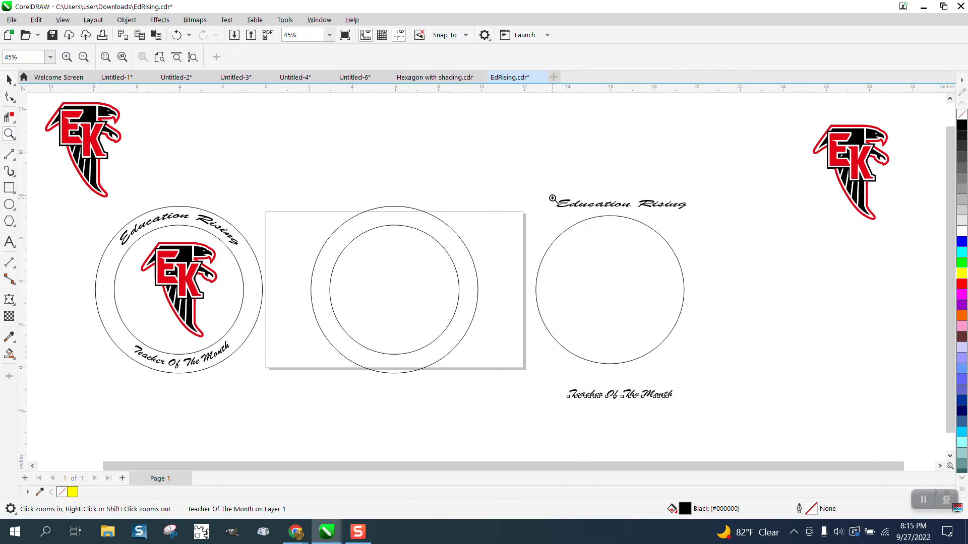
left_click(9, 80)
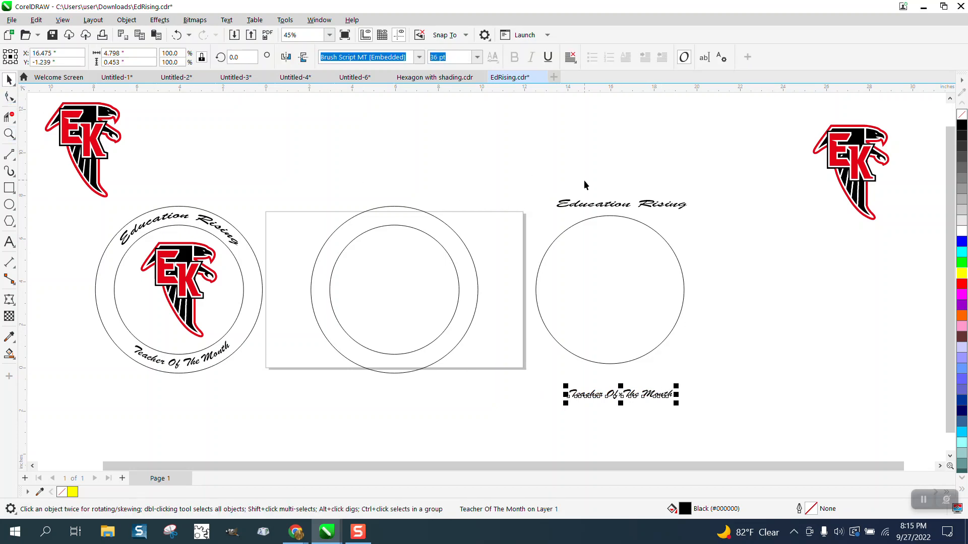
Roughly centre "Education Rising" above the separate circle and fit the text to the top of the circle's path.
left_click(601, 206)
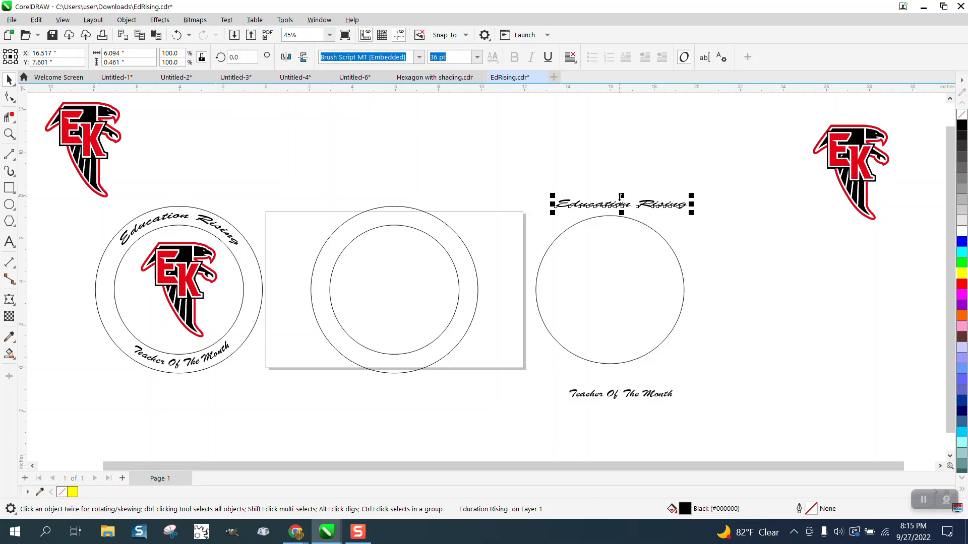
left_click_drag(619, 212, 607, 193)
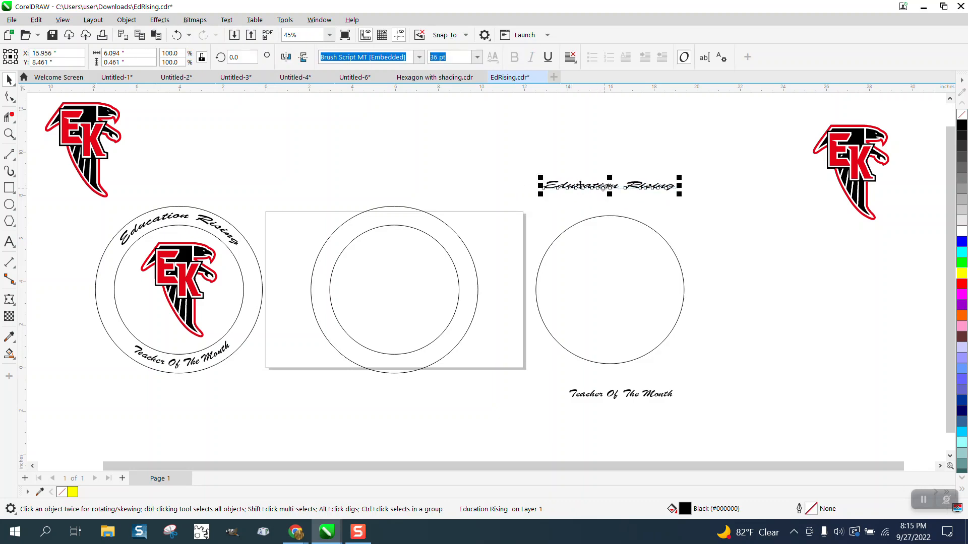
left_click(227, 22)
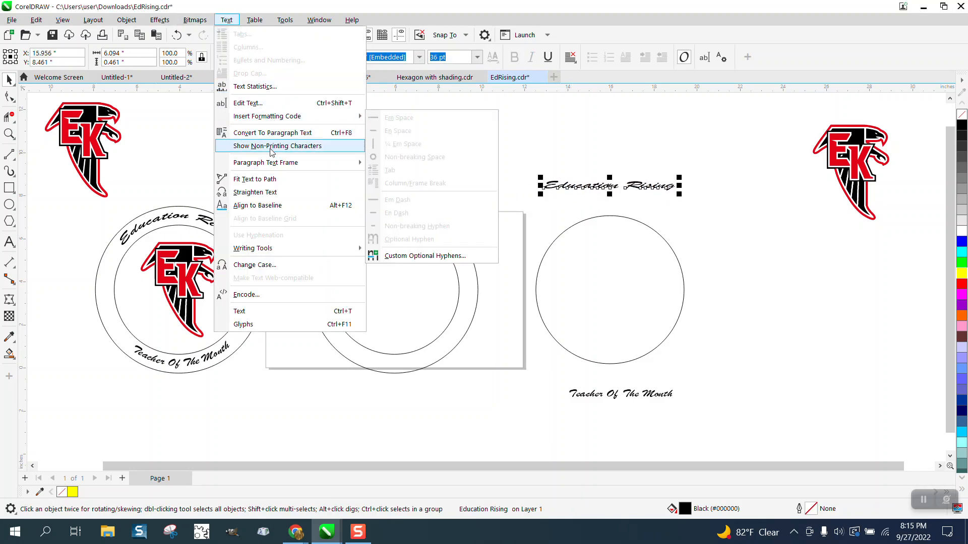
left_click(262, 179)
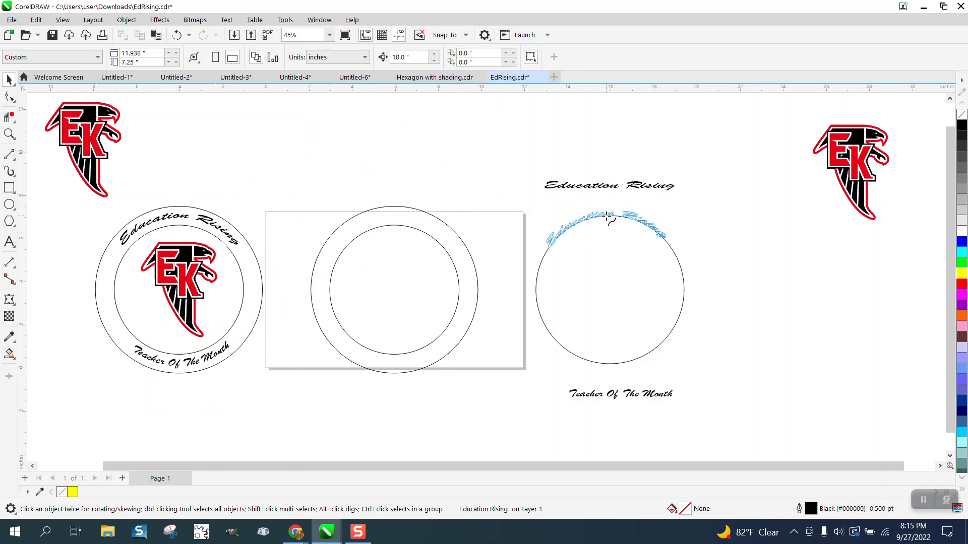
left_click(611, 216)
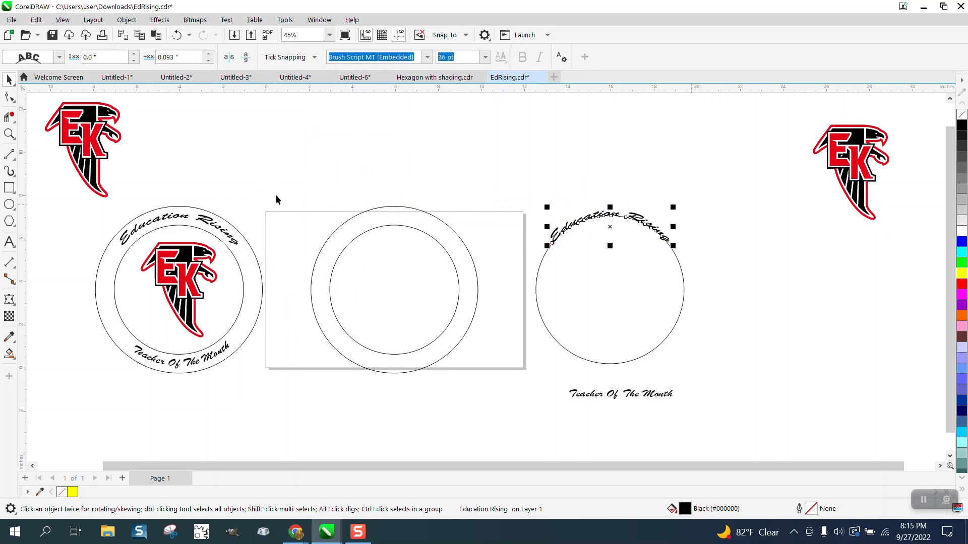
Set the distance from path of the curved "Education Rising" text to -0.1 inch.
left_click(9, 133)
left_click_drag(534, 196, 768, 303)
left_click(9, 79)
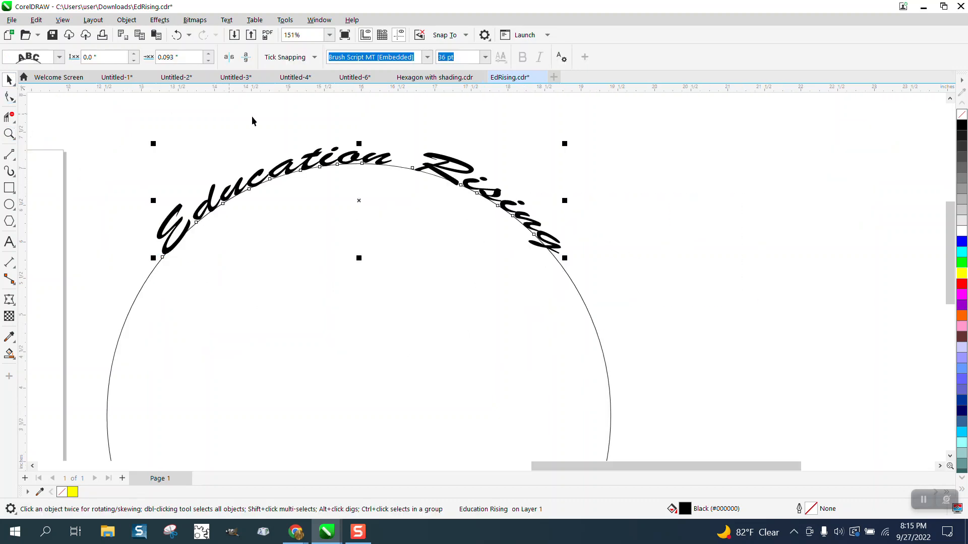
left_click(134, 60)
left_click(134, 60)
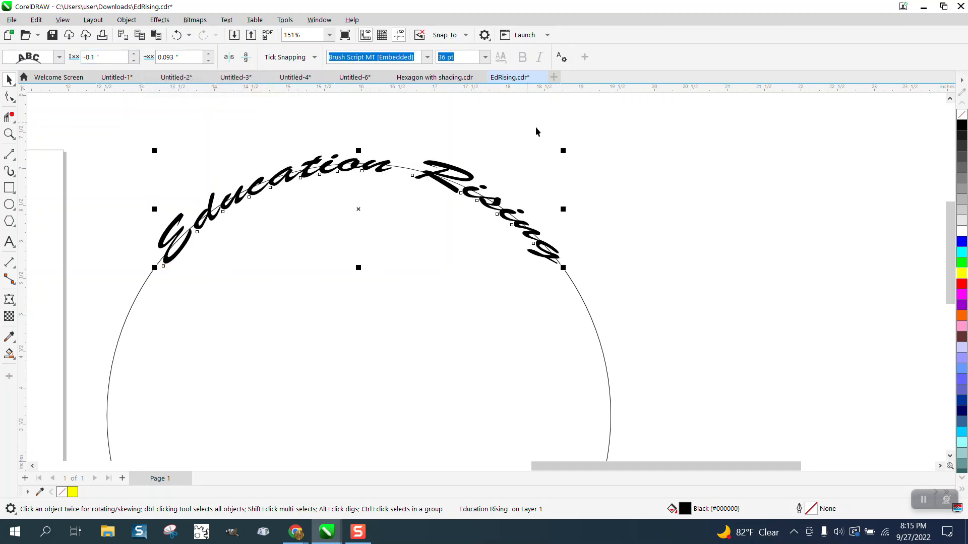
Break the curved "Education Rising" text apart from its circle and move it 10 inches left between the two concentric circles.
scroll(554, 133, "down", 3)
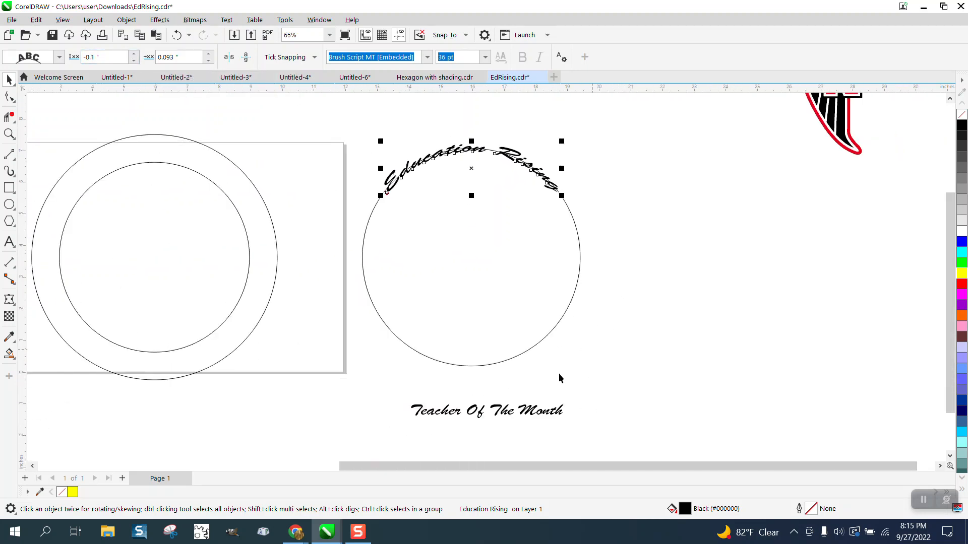
left_click(324, 155)
left_click_drag(620, 363, 621, 363)
left_click(127, 20)
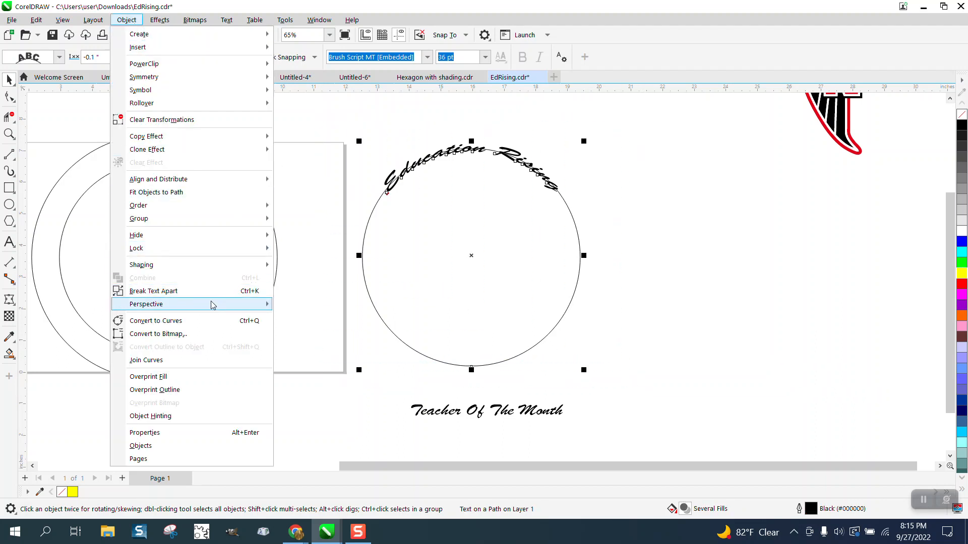
key("Escape")
left_click(627, 167)
left_click(539, 168)
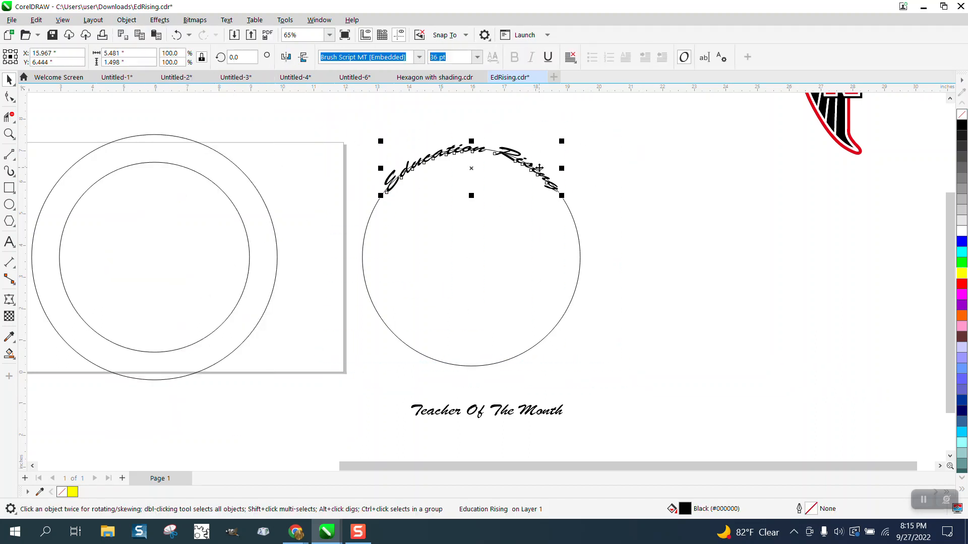
key("Left")
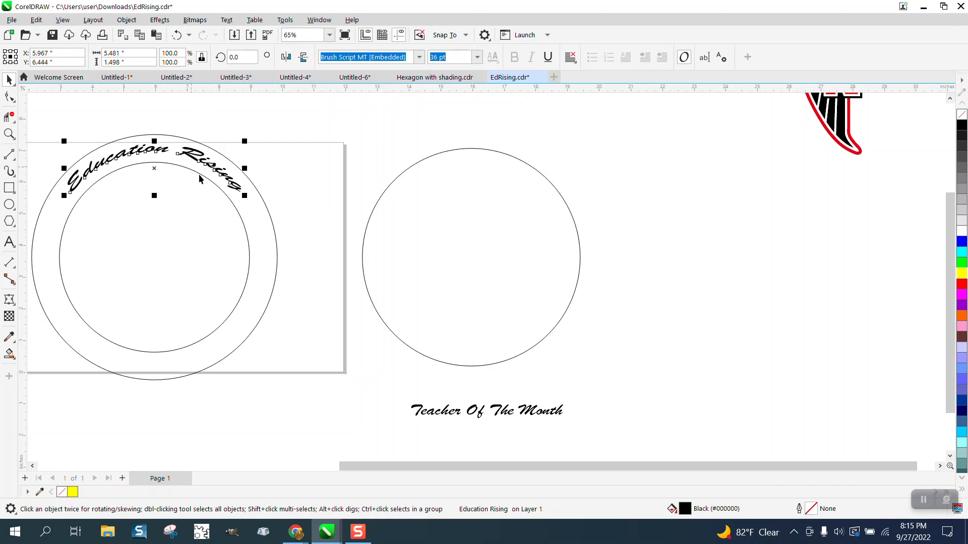
Fit "Teacher Of The Month" to the bottom of the separate circle and mirror the text horizontally and vertically.
left_click(484, 412)
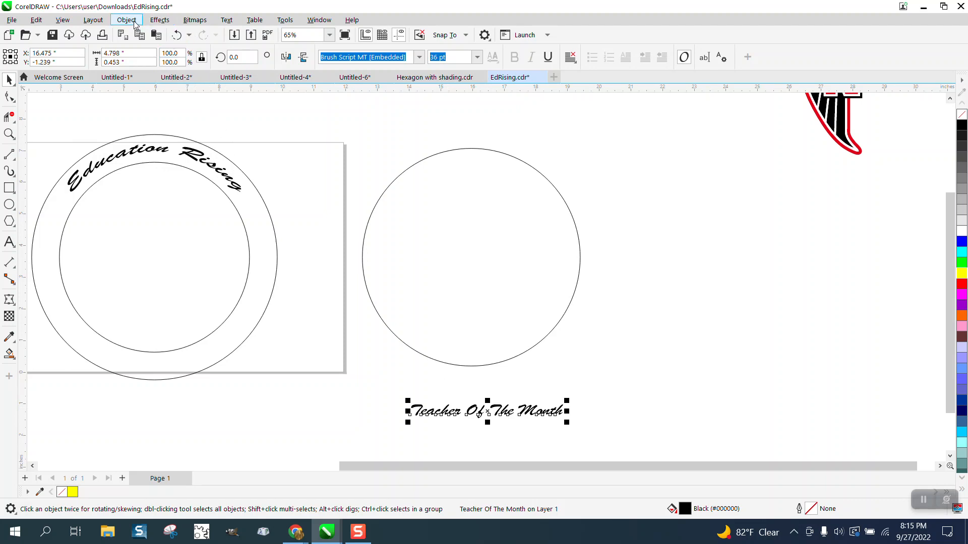
left_click(227, 20)
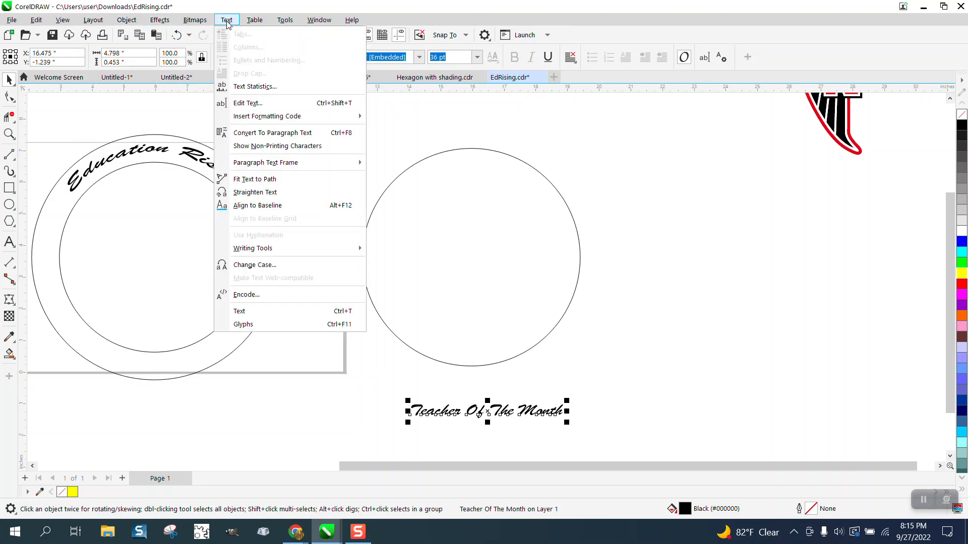
left_click(252, 179)
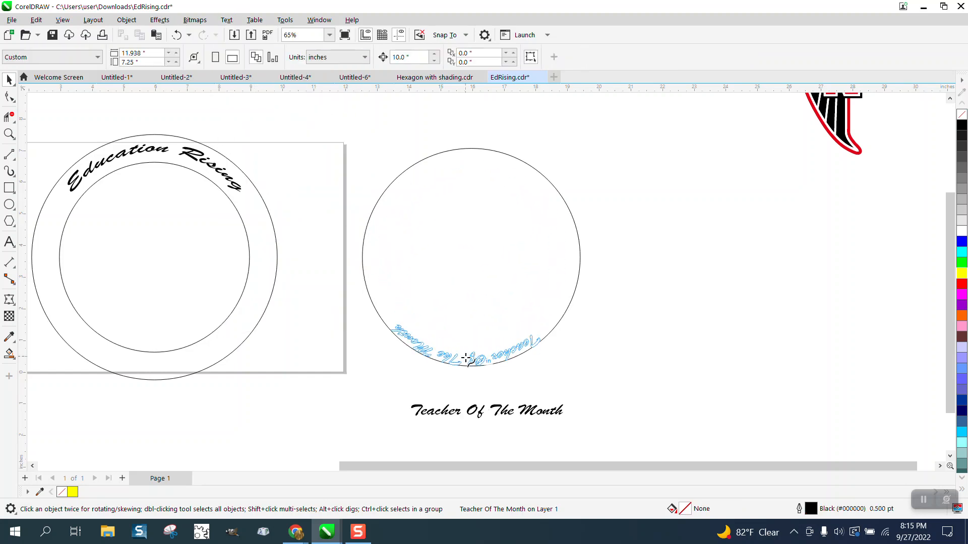
left_click_drag(472, 365, 473, 369)
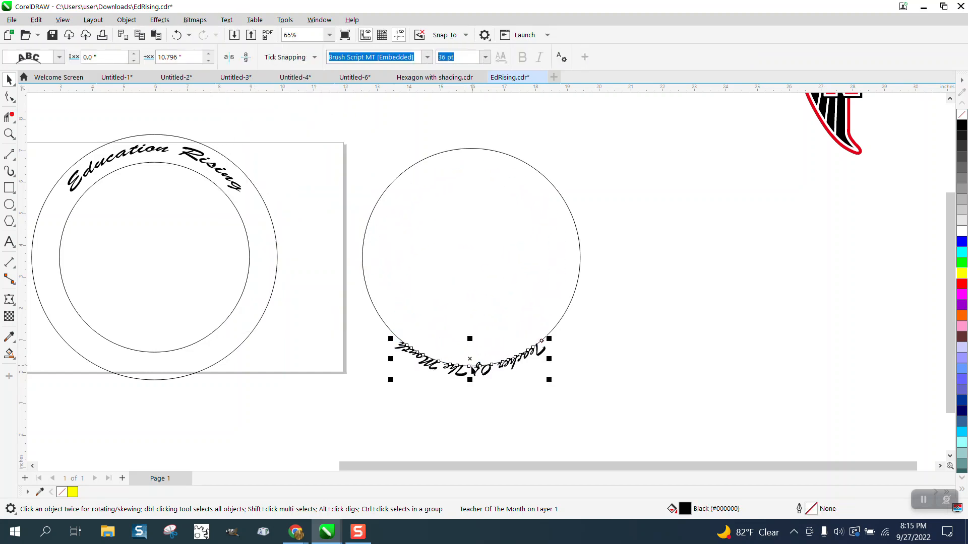
left_click(229, 56)
left_click(246, 57)
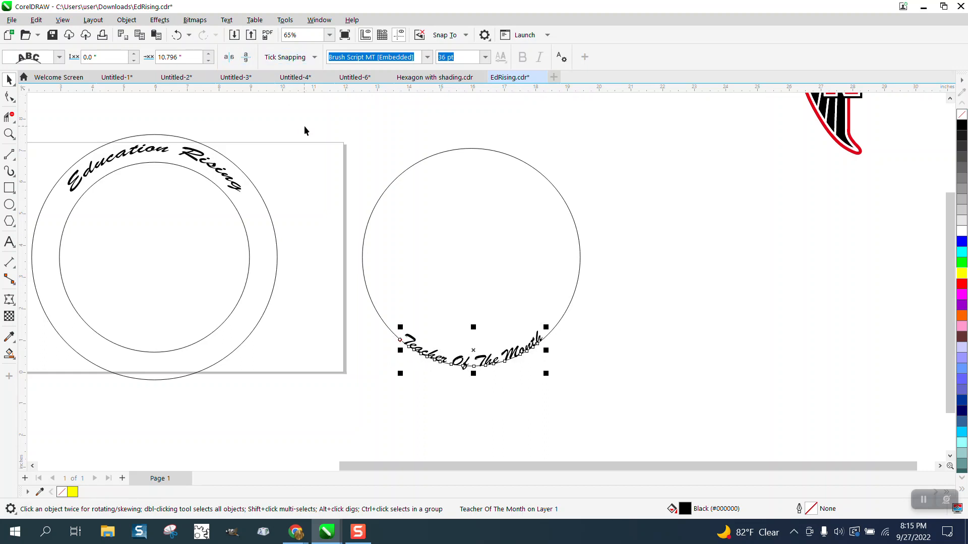
Place a horizontal guideline at about Y 1.23 inches across the ends of the curved "Teacher Of The Month" text.
left_click(10, 134)
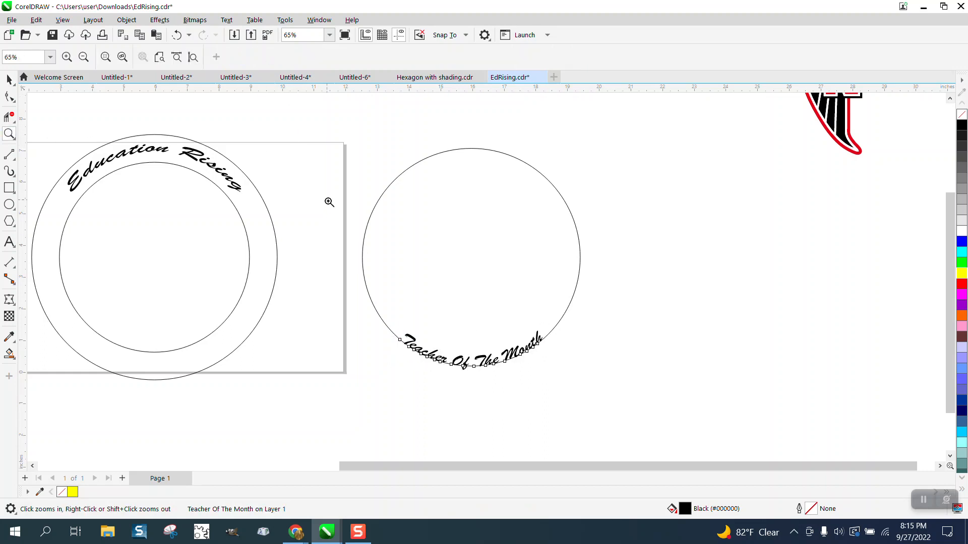
left_click_drag(326, 222, 607, 421)
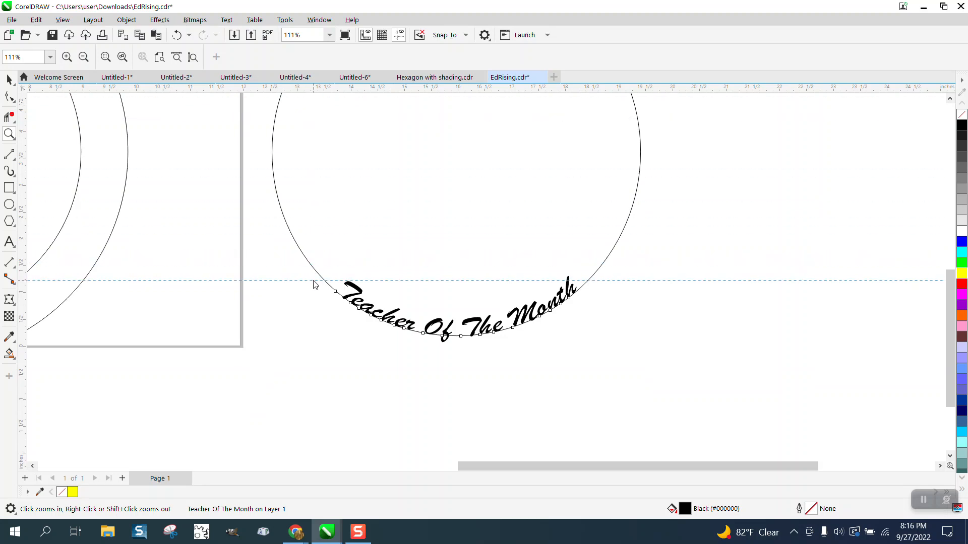
key("Tab")
scroll(268, 214, "down", 3)
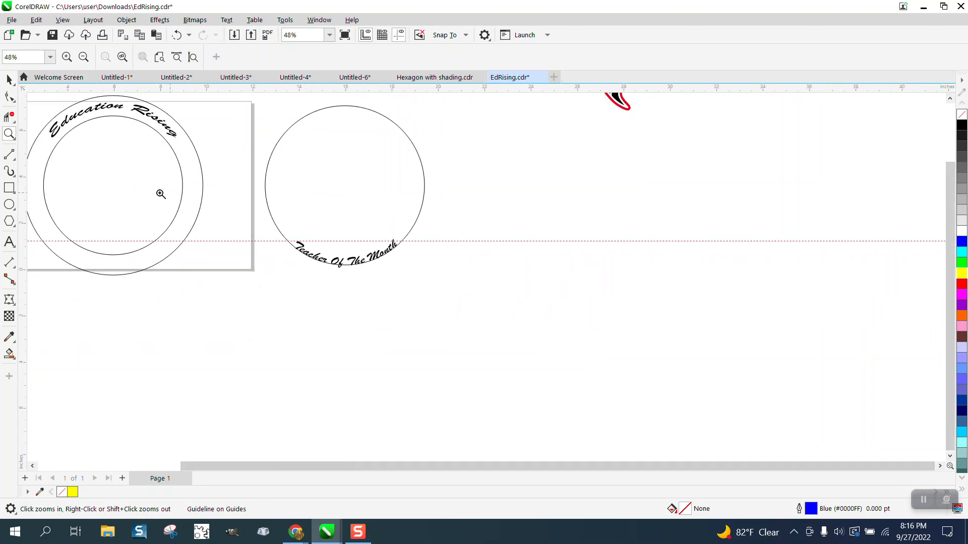
left_click_drag(281, 229, 532, 351)
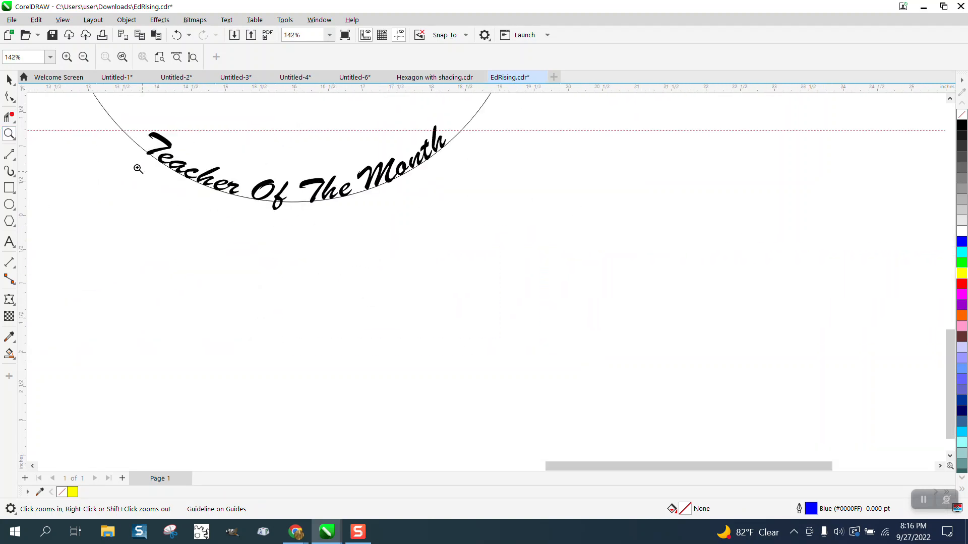
Set the distance from path of the curved "Teacher Of The Month" text to 0.1 inch.
key("space")
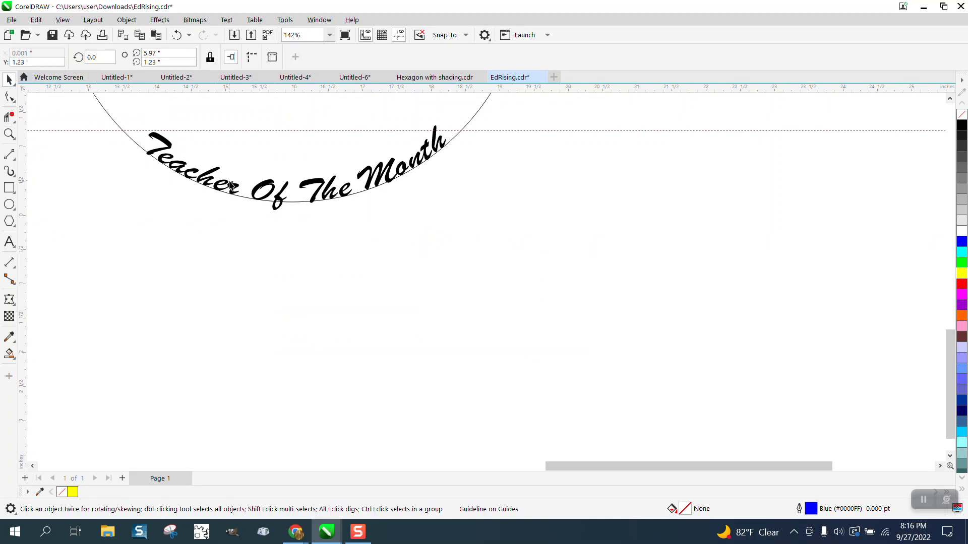
left_click(286, 191)
left_click(135, 61)
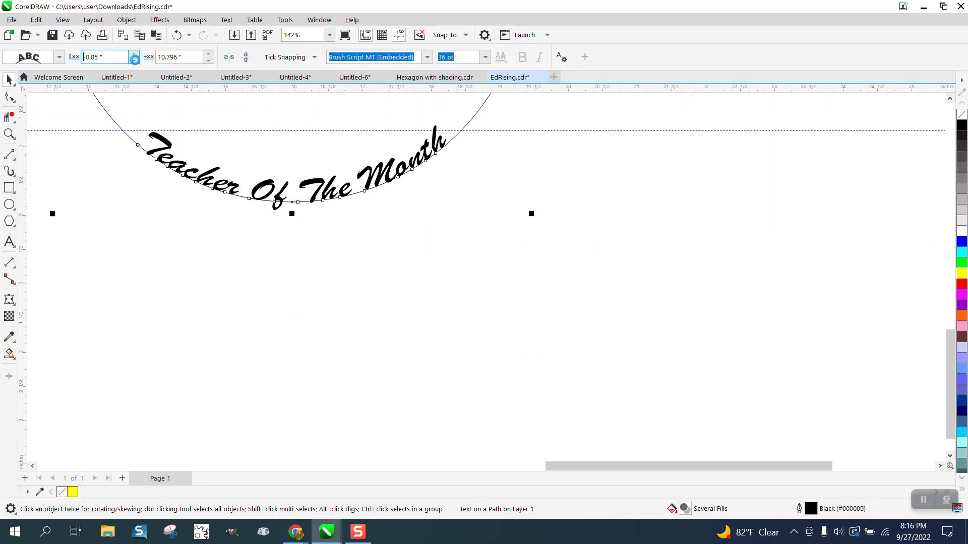
left_click(133, 54)
left_click(135, 55)
Set the offset of the curved "Teacher Of The Month" text along its circle to 11.146 inches, levelling its ends with the guideline.
left_click(209, 62)
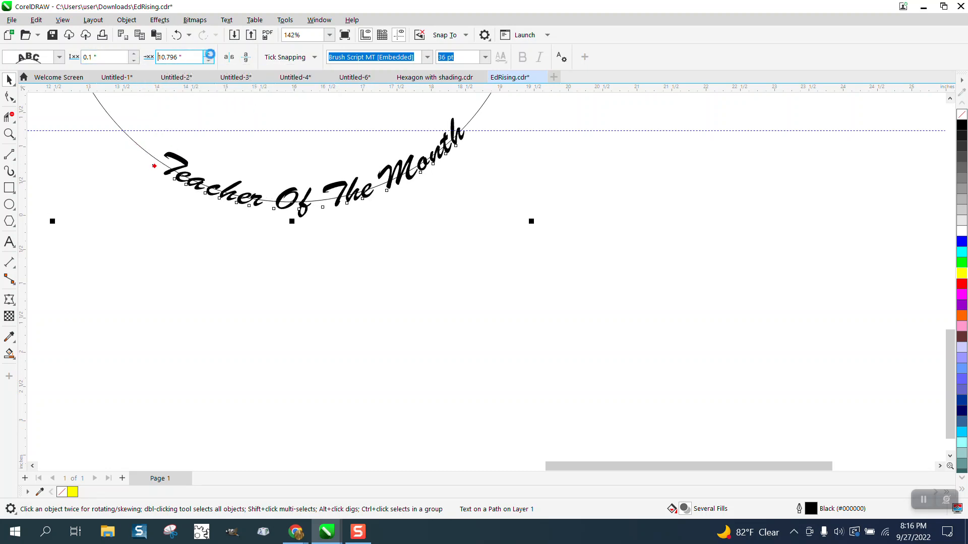
left_click(210, 55)
left_click(210, 55)
left_click(209, 54)
left_click(209, 54)
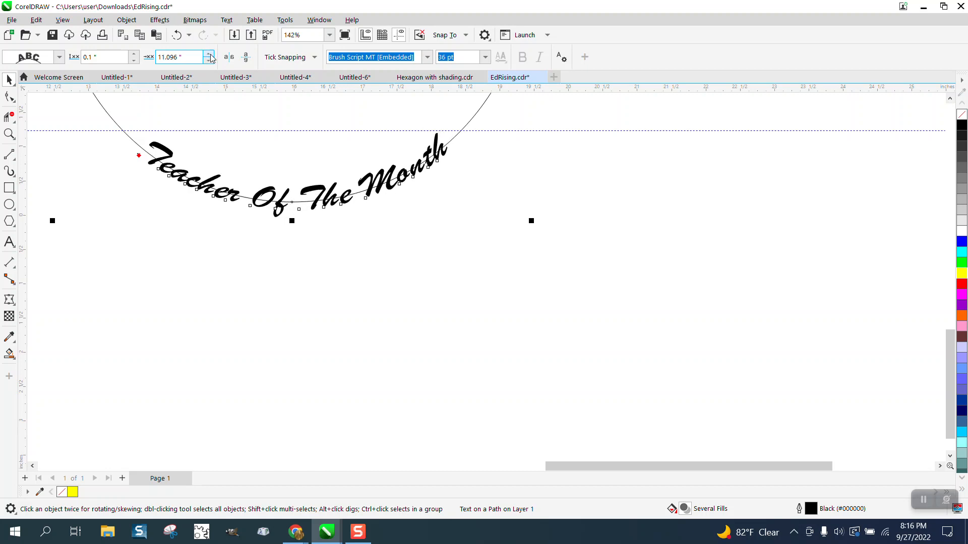
left_click(209, 54)
Break the curved "Teacher Of The Month" text apart from its circle and move it 10 inches left between the two concentric circles.
scroll(548, 333, "down", 5)
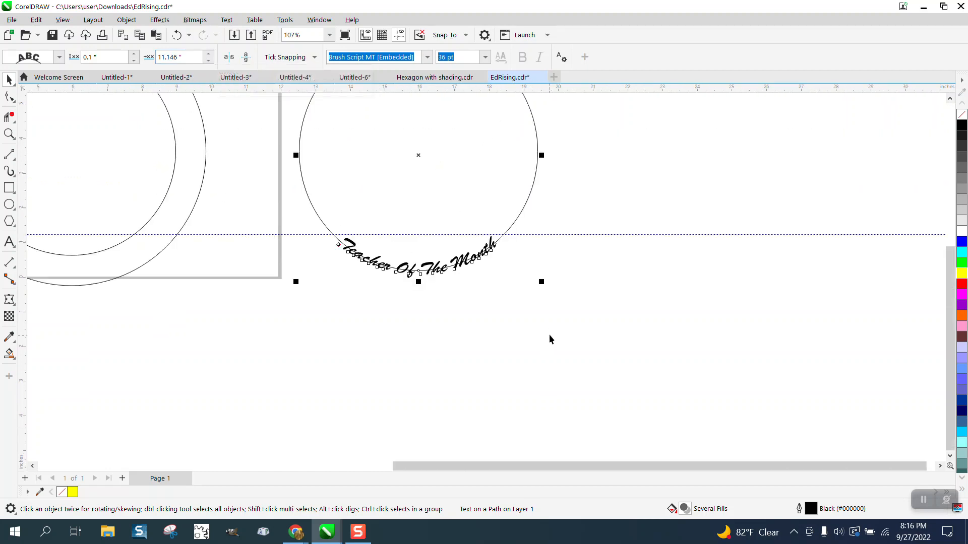
left_click_drag(375, 121, 608, 339)
left_click(127, 20)
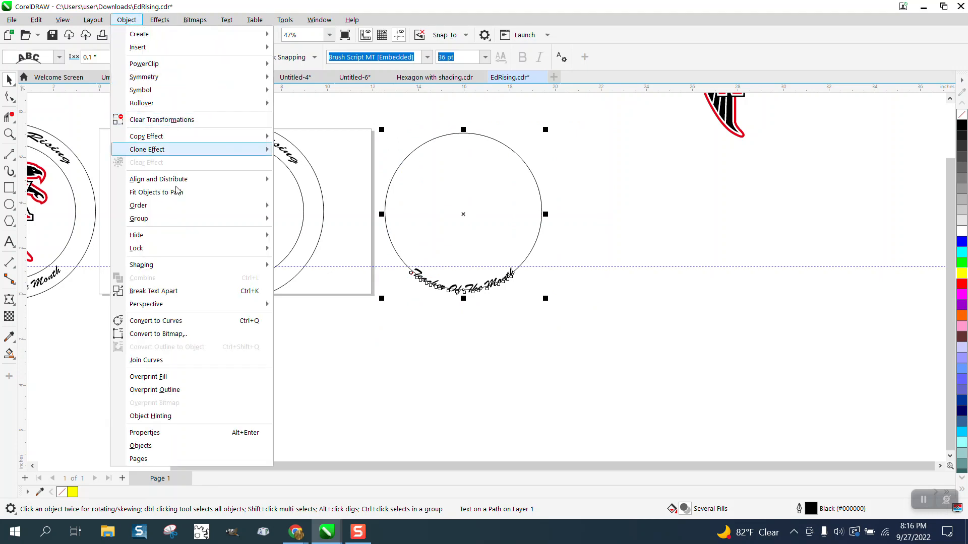
left_click(183, 291)
left_click(467, 298)
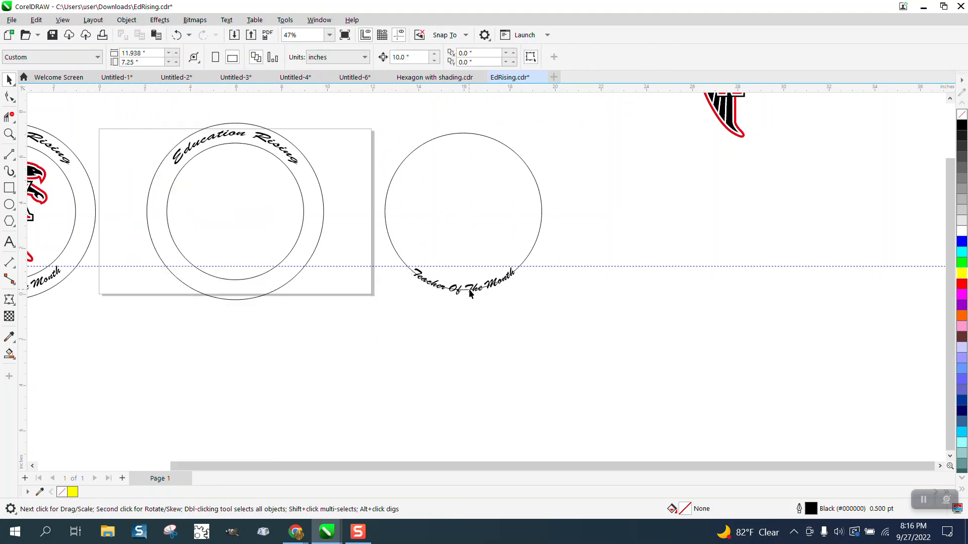
left_click(469, 293)
key("Left")
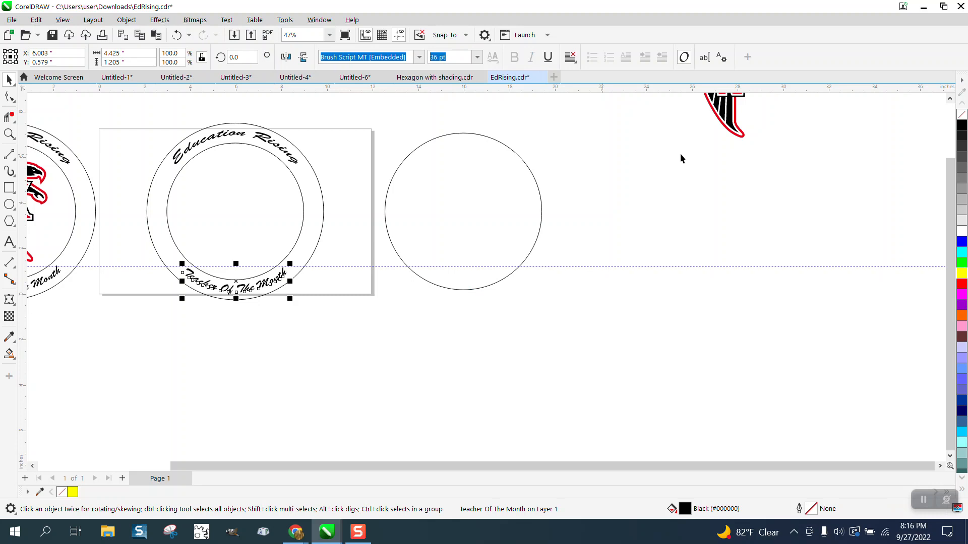
Centre the EK falcon logo on the page inside the concentric circles and delete the leftover separate circle.
left_click_drag(717, 127, 661, 245)
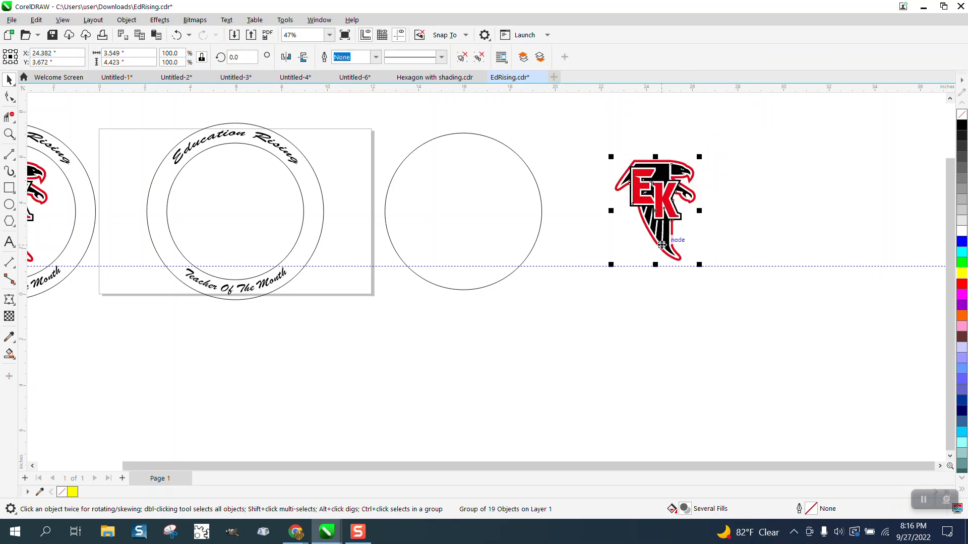
key("p")
left_click_drag(377, 123, 395, 203)
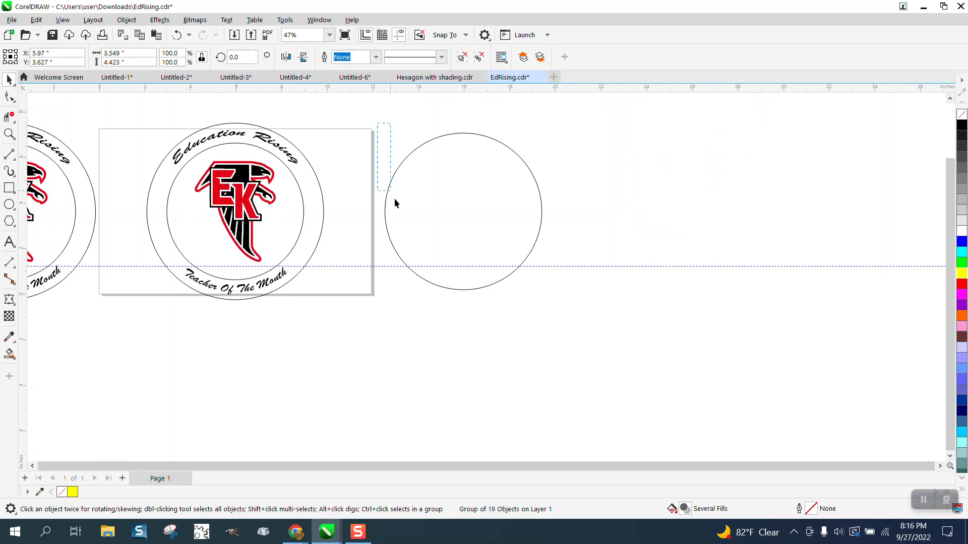
left_click_drag(664, 305, 664, 291)
key("Delete")
Group the two concentric circles, both curved texts and the EK logo on the page into one object.
scroll(462, 261, "down", 1)
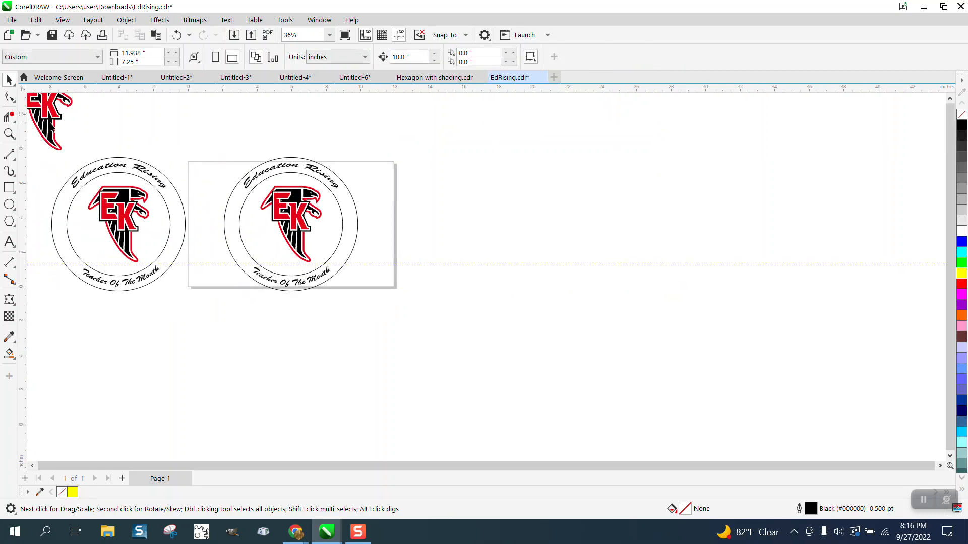
left_click(9, 133)
left_click_drag(194, 145, 452, 328)
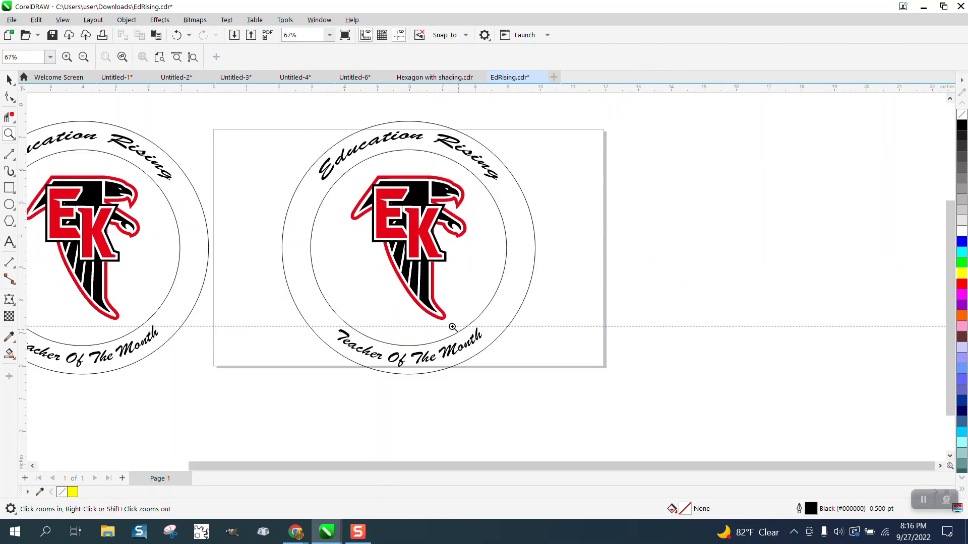
left_click(10, 79)
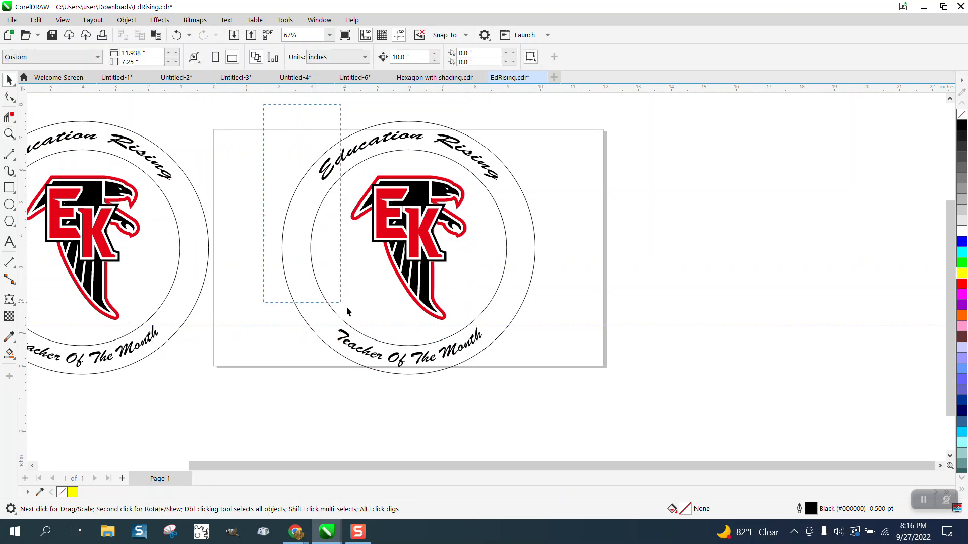
left_click_drag(346, 307, 635, 411)
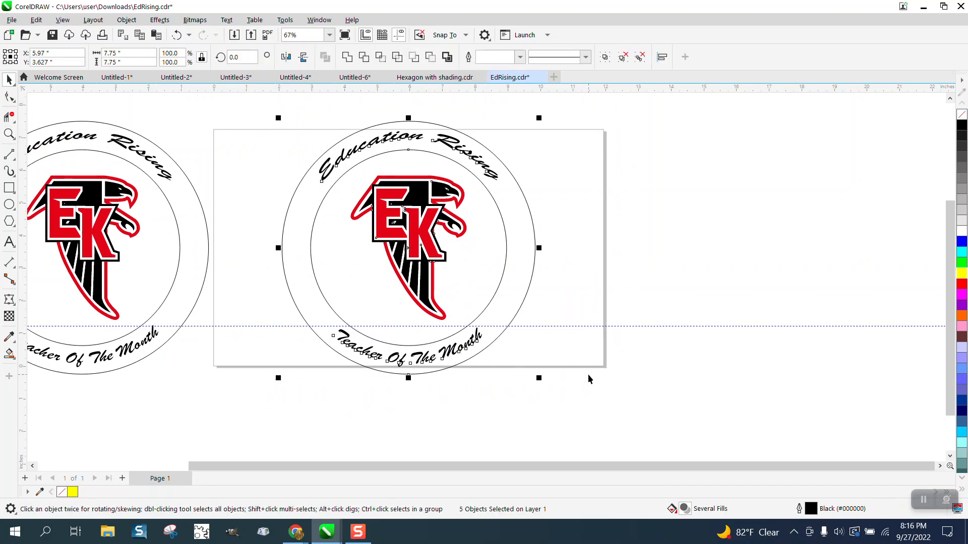
key("ctrl+g")
Resize the grouped round design proportionally, first to 7 inches wide and finally to 6 inches wide.
left_click(133, 55)
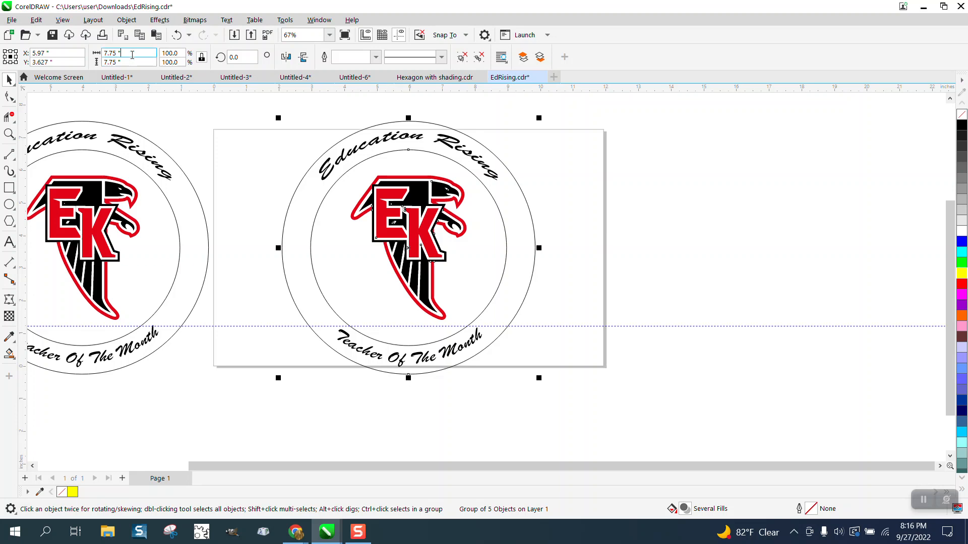
left_click_drag(132, 54, 79, 51)
type("7")
key("Return")
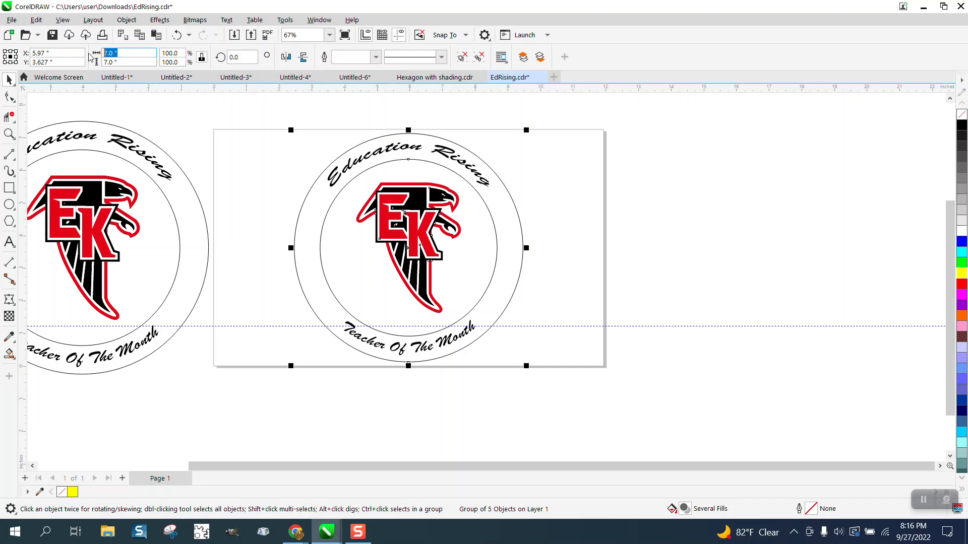
type("6")
key("Return")
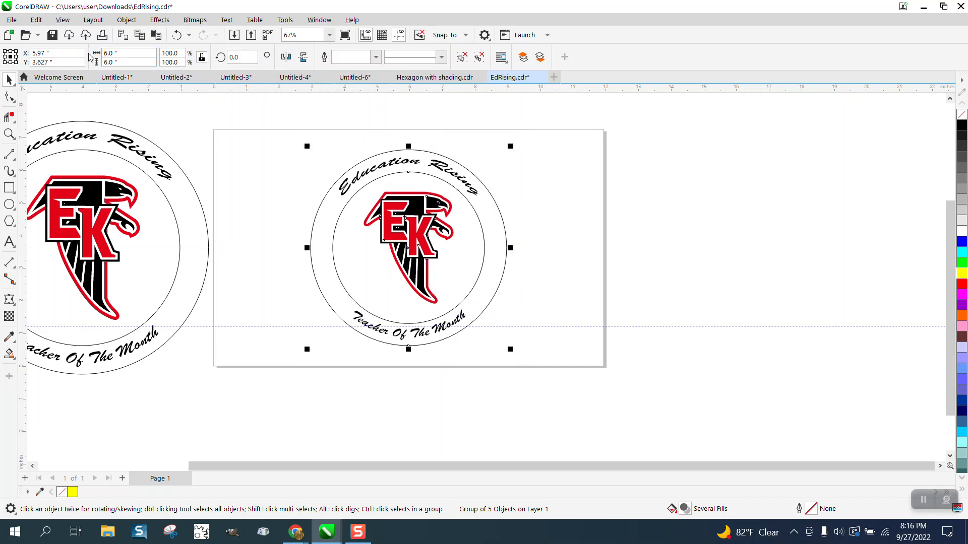
Delete the horizontal guideline crossing the lower part of the design.
left_click(516, 325)
key("Delete")
Examine the traced details around the letters E and K in the logo and review the complete round design.
left_click(9, 134)
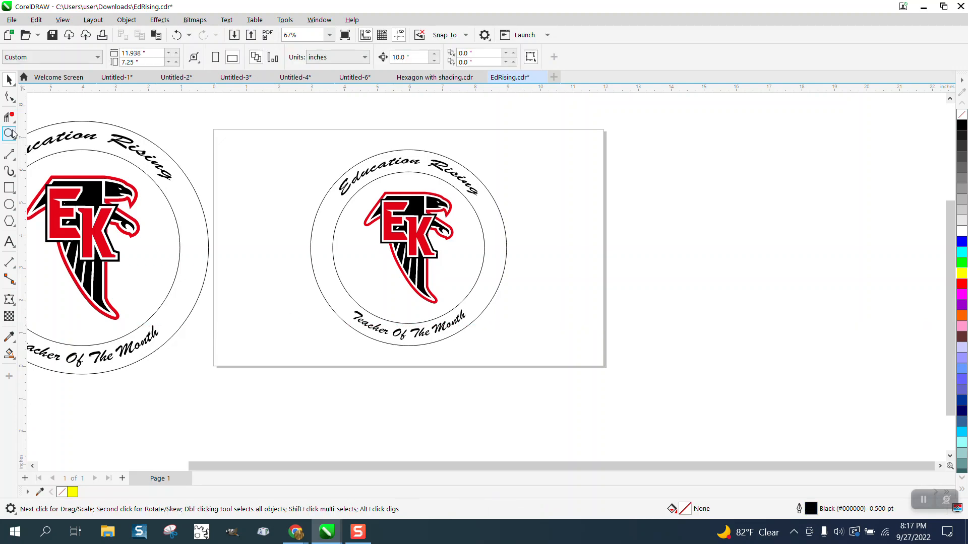
left_click_drag(361, 181, 514, 319)
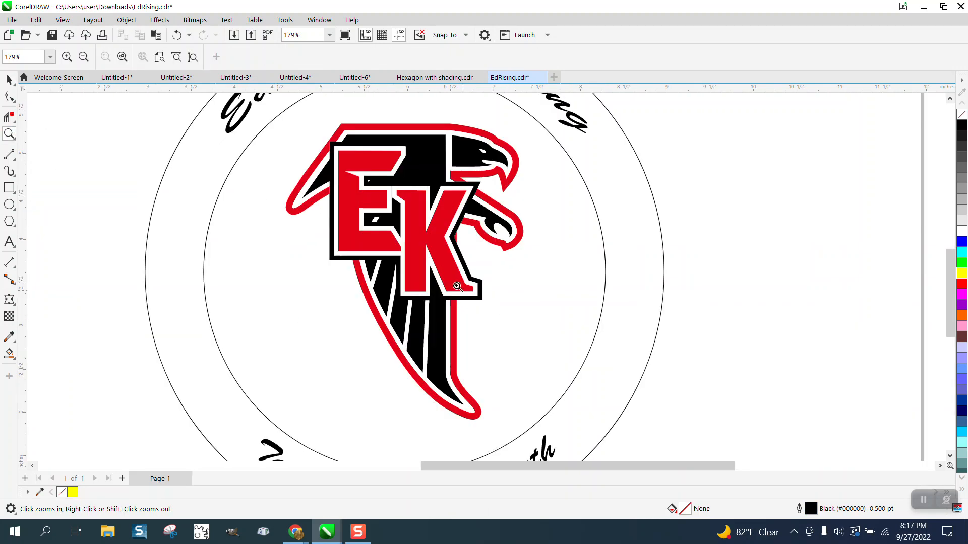
left_click_drag(359, 175, 455, 238)
right_click(389, 229)
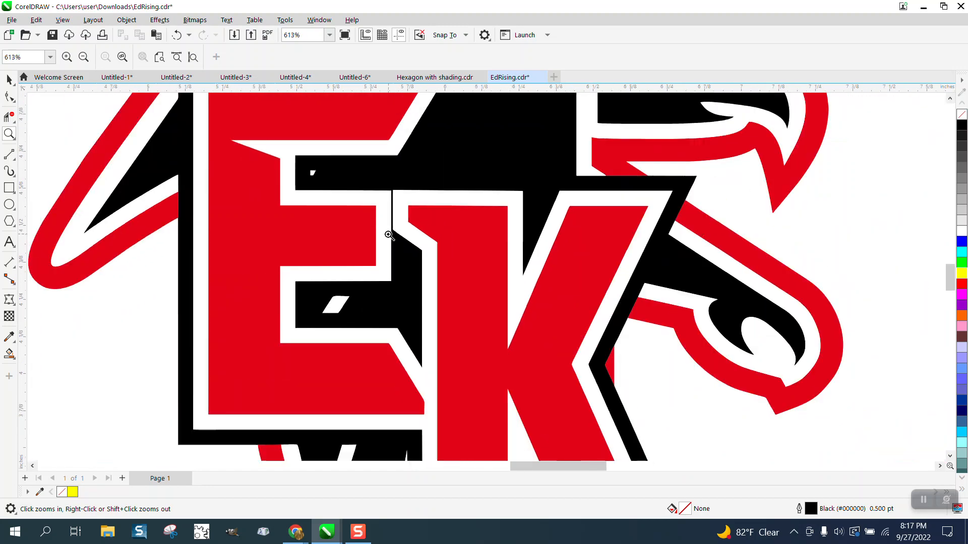
right_click(389, 232)
right_click(385, 235)
right_click(386, 235)
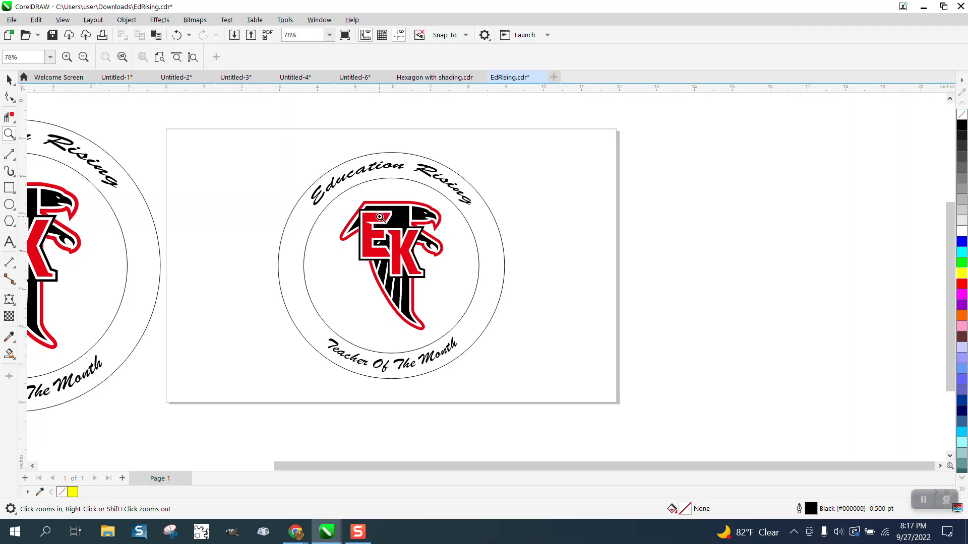
left_click_drag(260, 150, 583, 415)
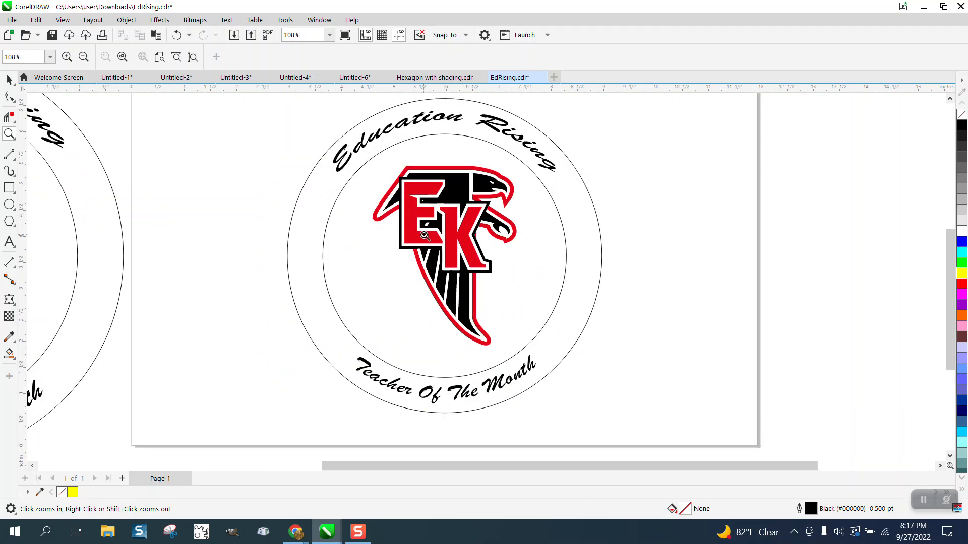
scroll(422, 236, "down", 1)
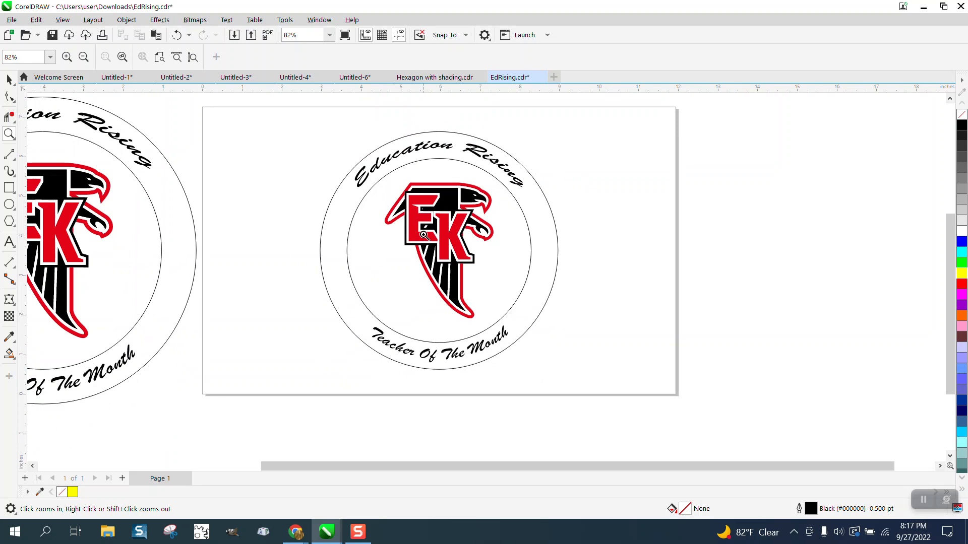